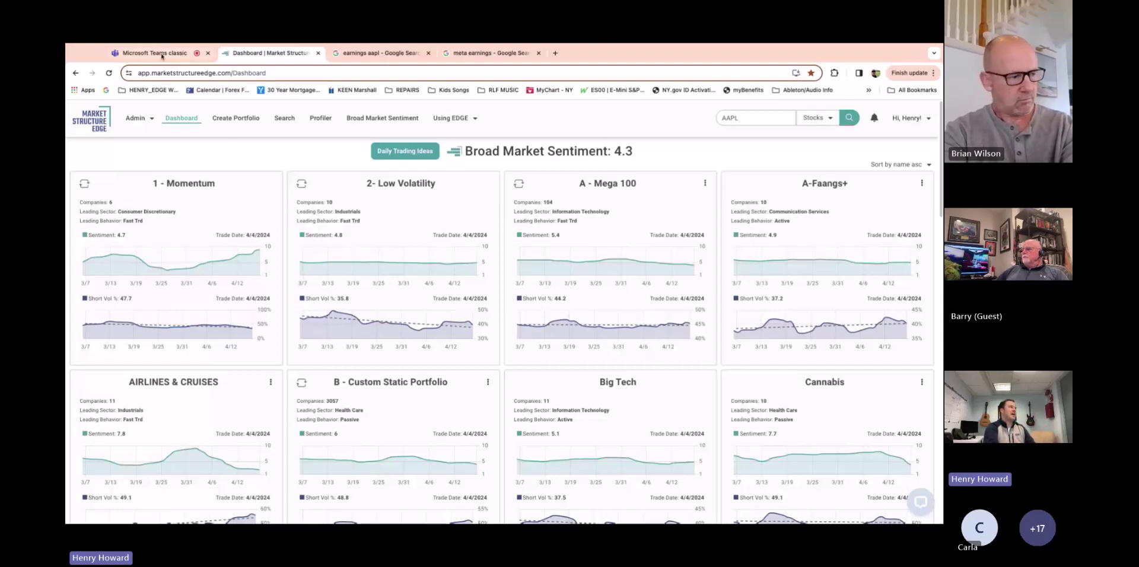
# Check the Teams meeting chat, return to the dashboard, and highlight the Broad Market Sentiment heading
pyautogui.hotkey('ctrl', '1')
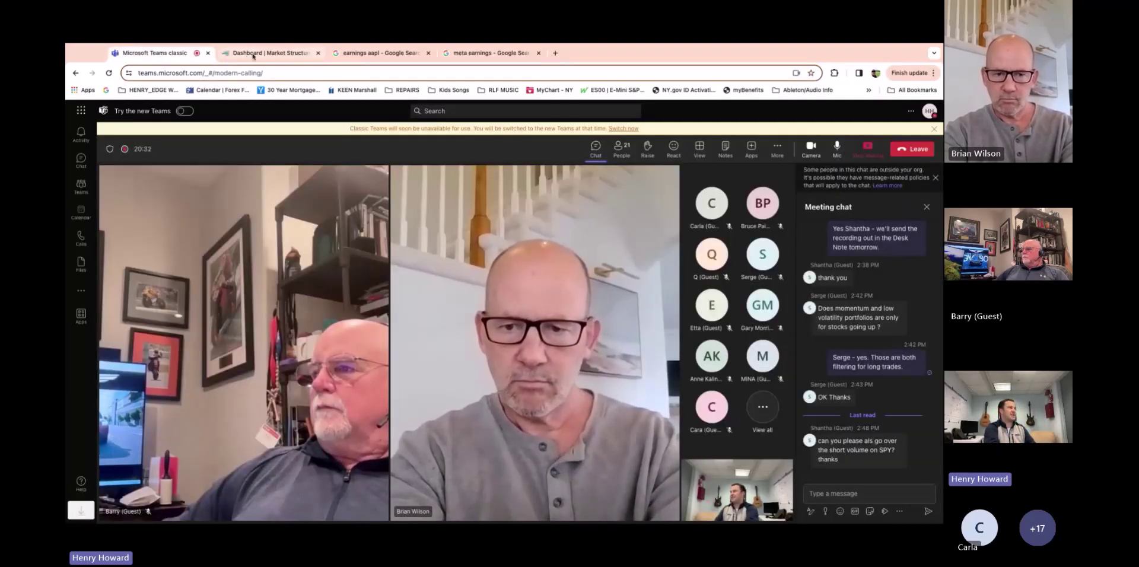
pyautogui.hotkey('ctrl', '2')
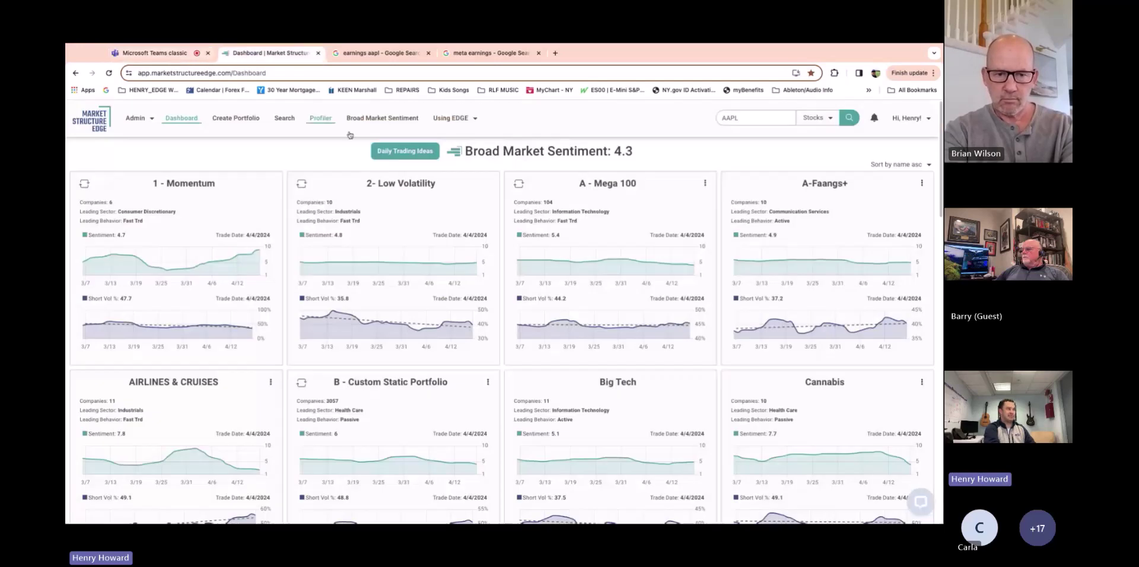
pyautogui.tripleClick(667, 157)
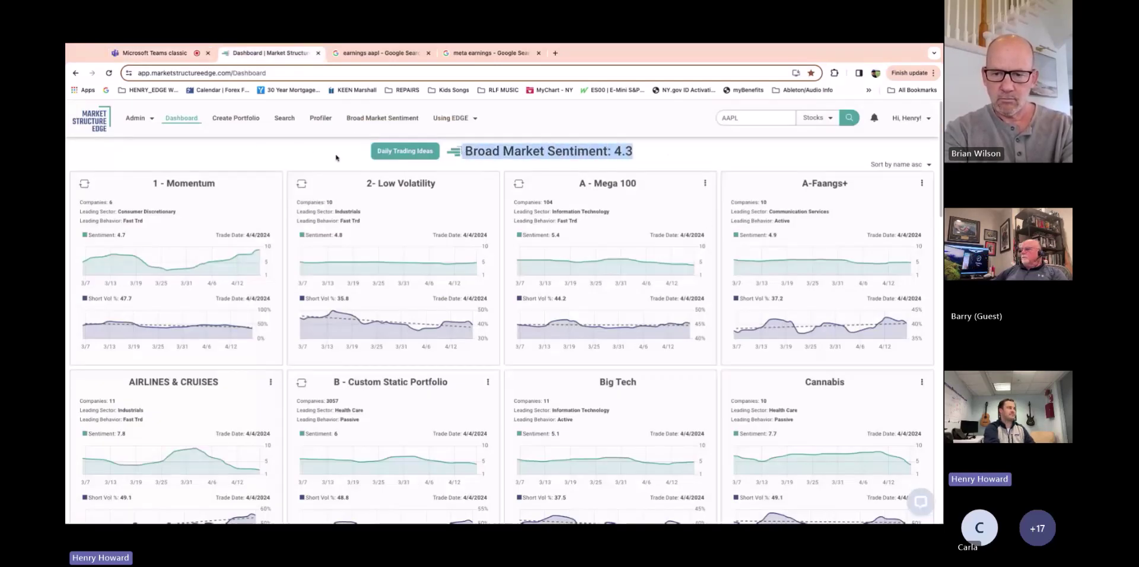
pyautogui.moveTo(699, 159); pyautogui.dragTo(701, 159)
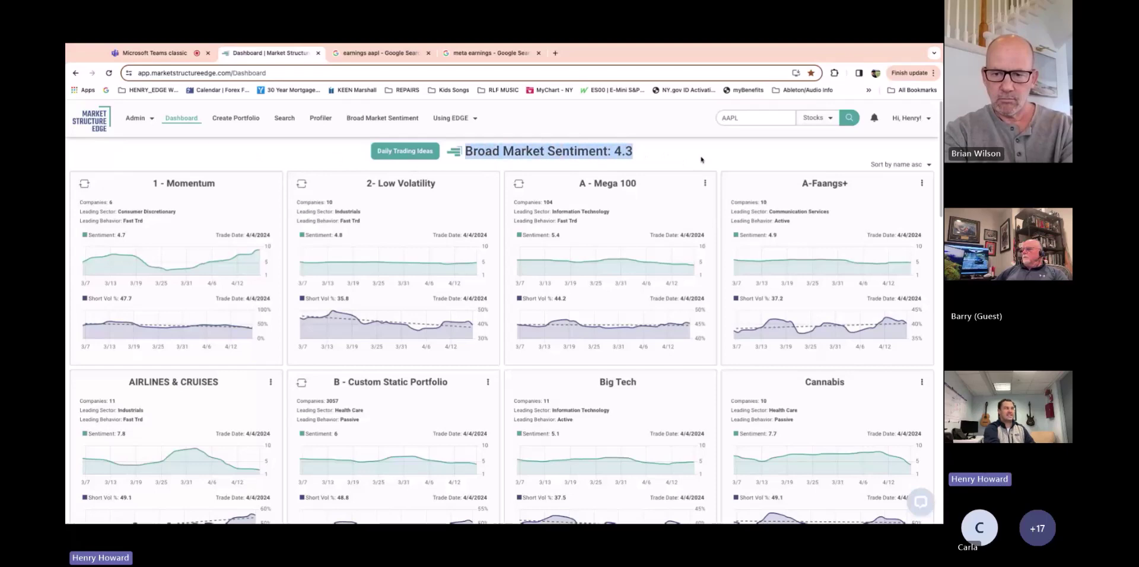
# Look through the Teams meeting chat for new participant messages and return to the Market Structure Edge dashboard
pyautogui.click(155, 53)
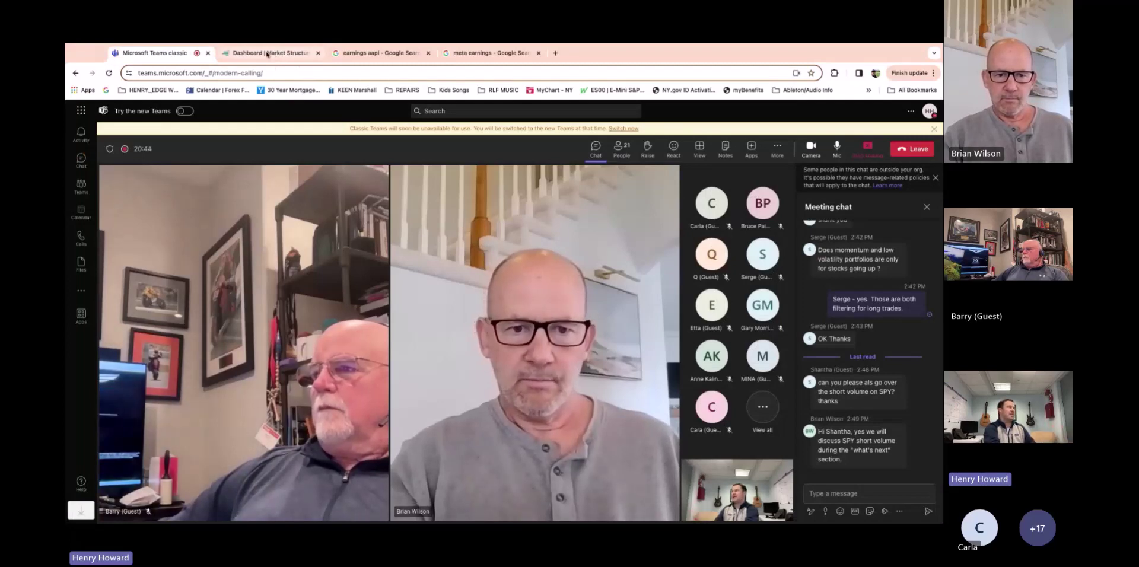
pyautogui.click(267, 53)
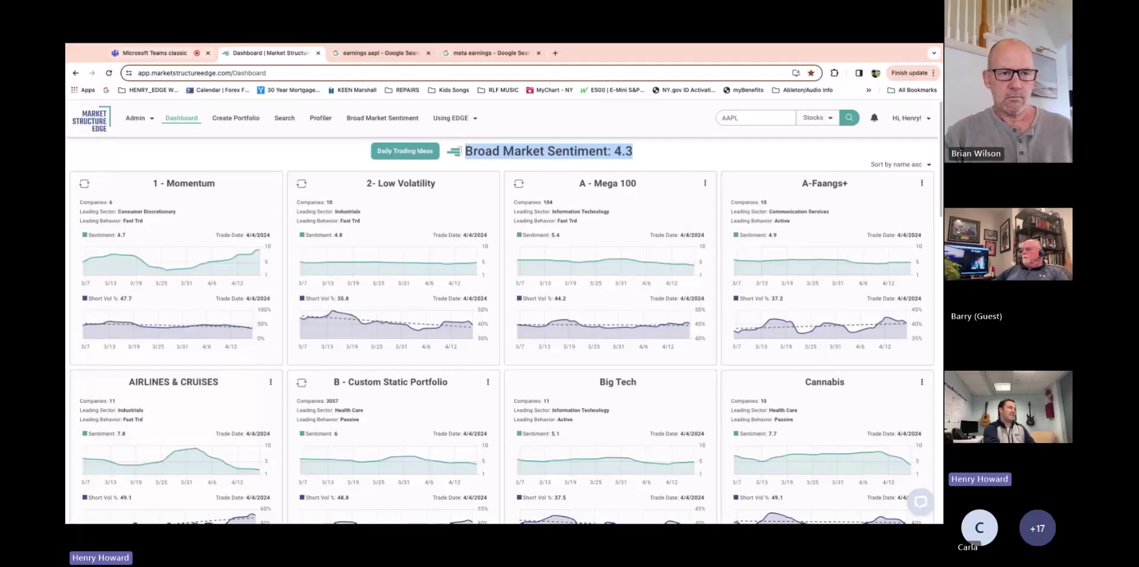
pyautogui.click(154, 53)
pyautogui.click(267, 53)
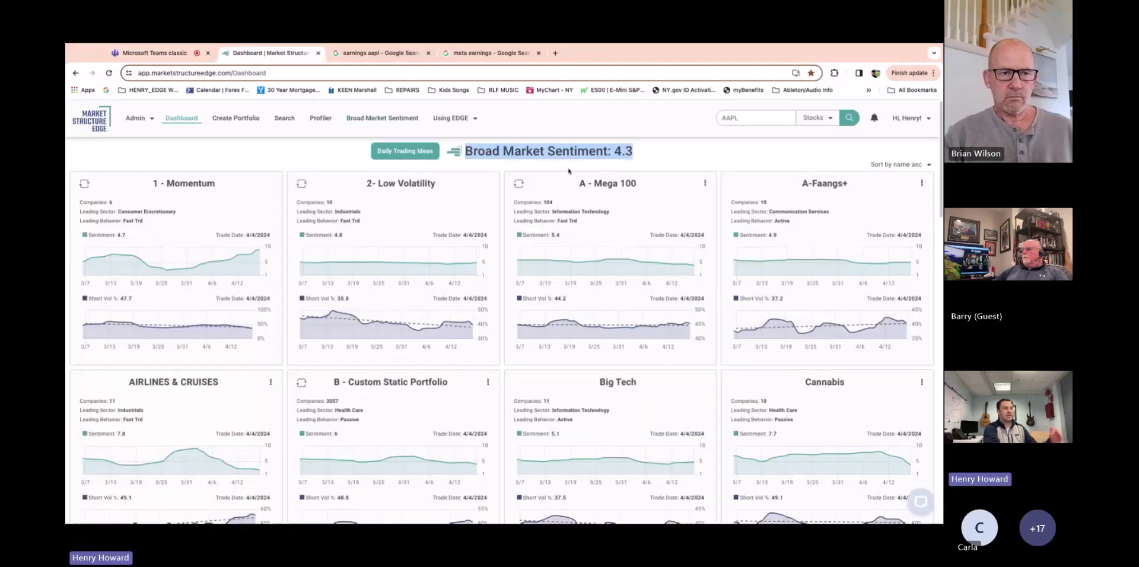
pyautogui.click(146, 52)
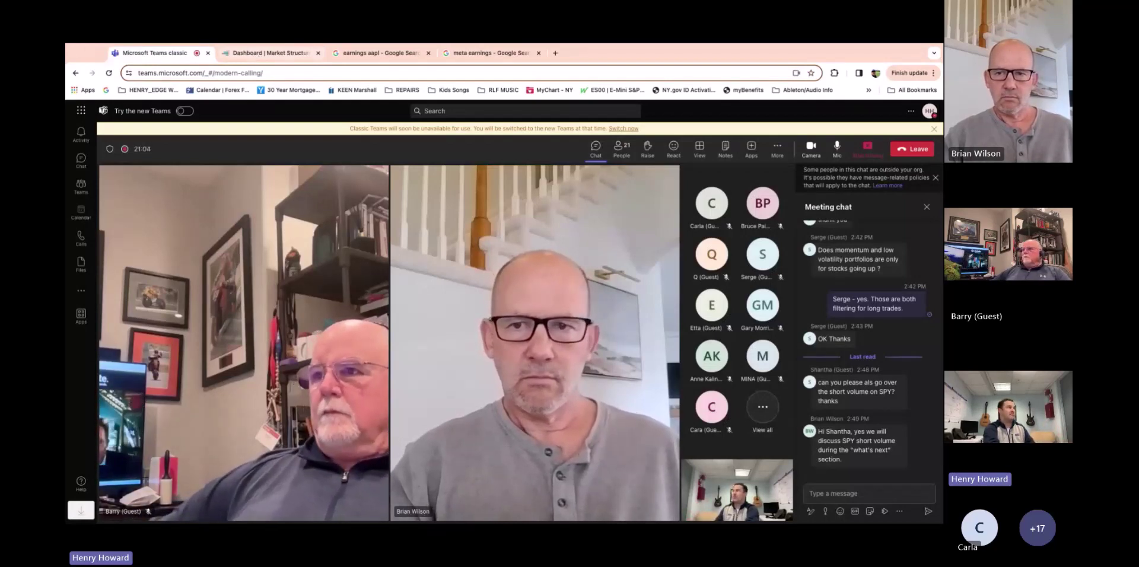
pyautogui.click(269, 53)
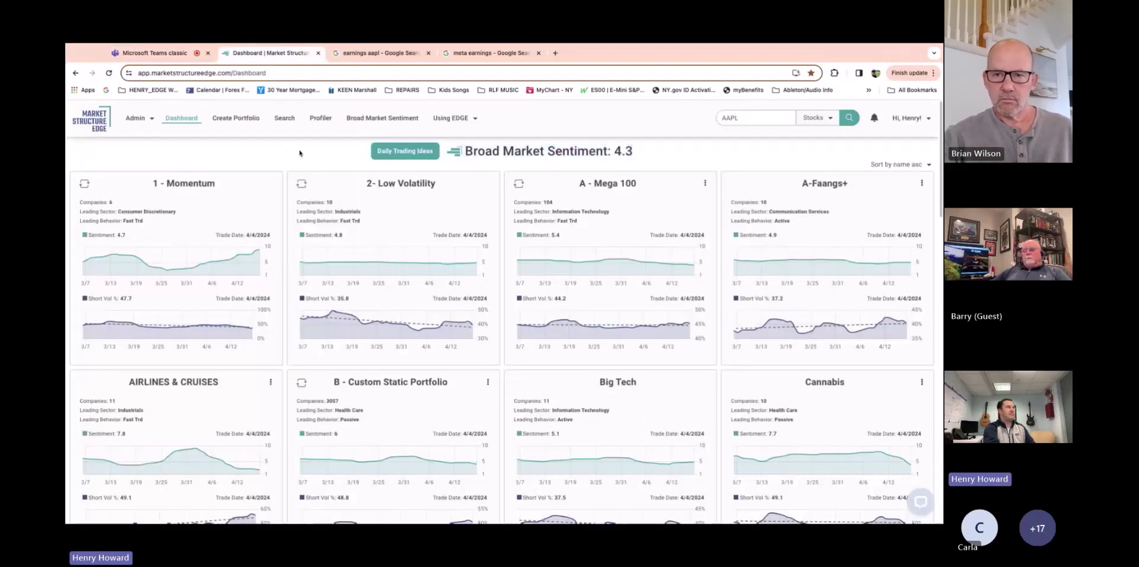
# Highlight the Broad Market Sentiment heading and its score on the dashboard for the audience
pyautogui.tripleClick(639, 154)
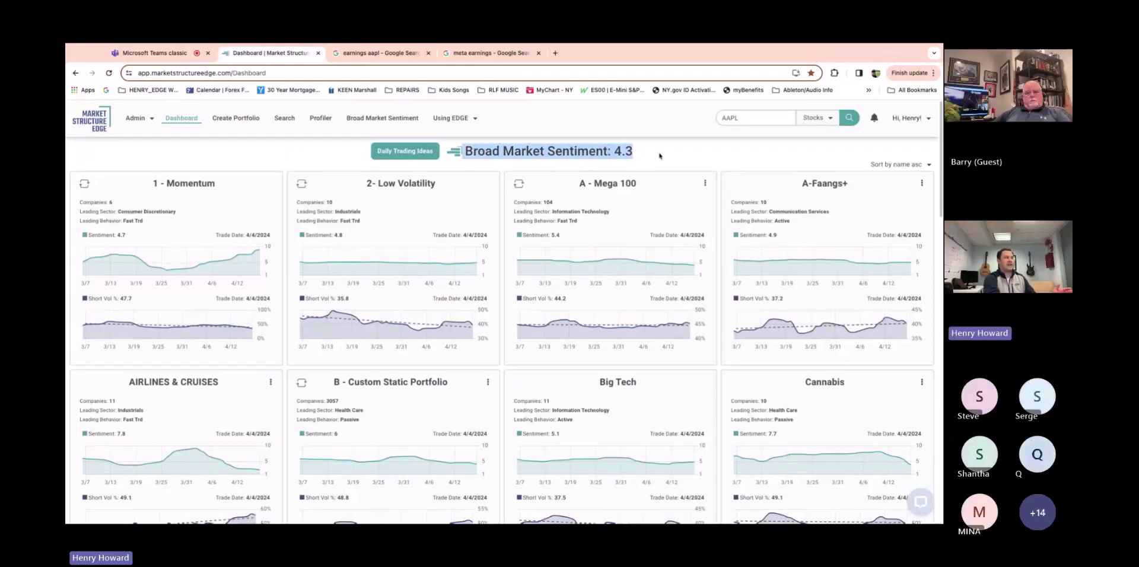
pyautogui.click(639, 148)
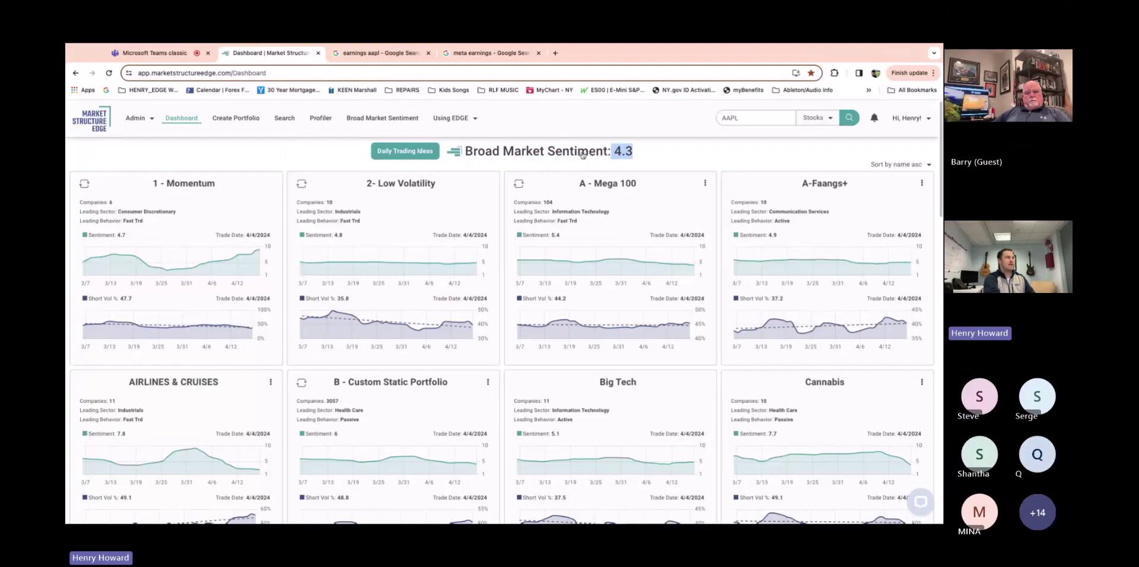
pyautogui.click(612, 155)
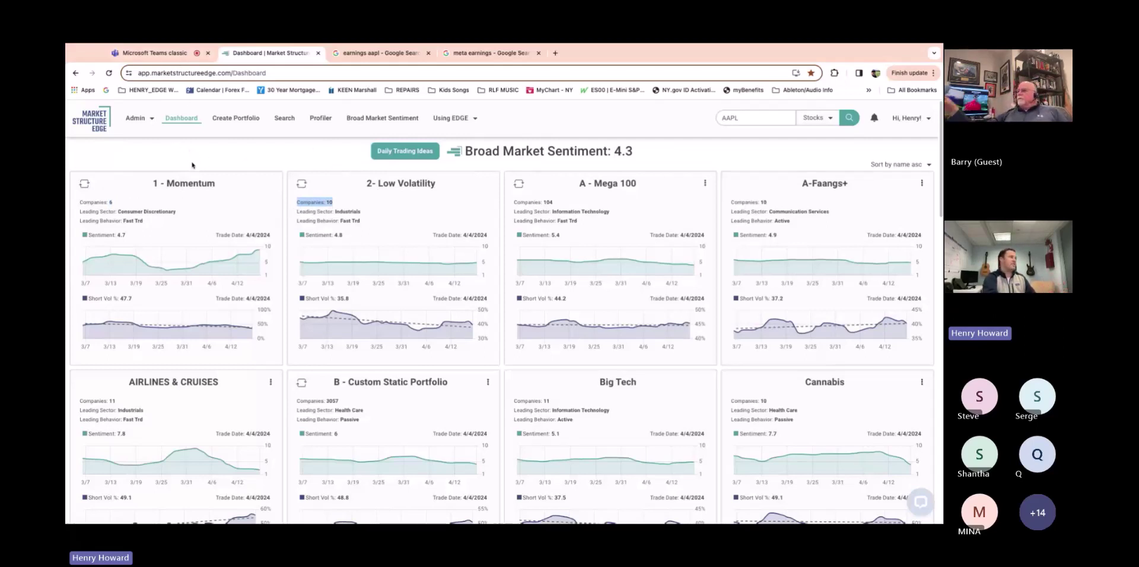
# Highlight the company counts on the 1 - Momentum and 2- Low Volatility portfolio cards
pyautogui.tripleClick(122, 206)
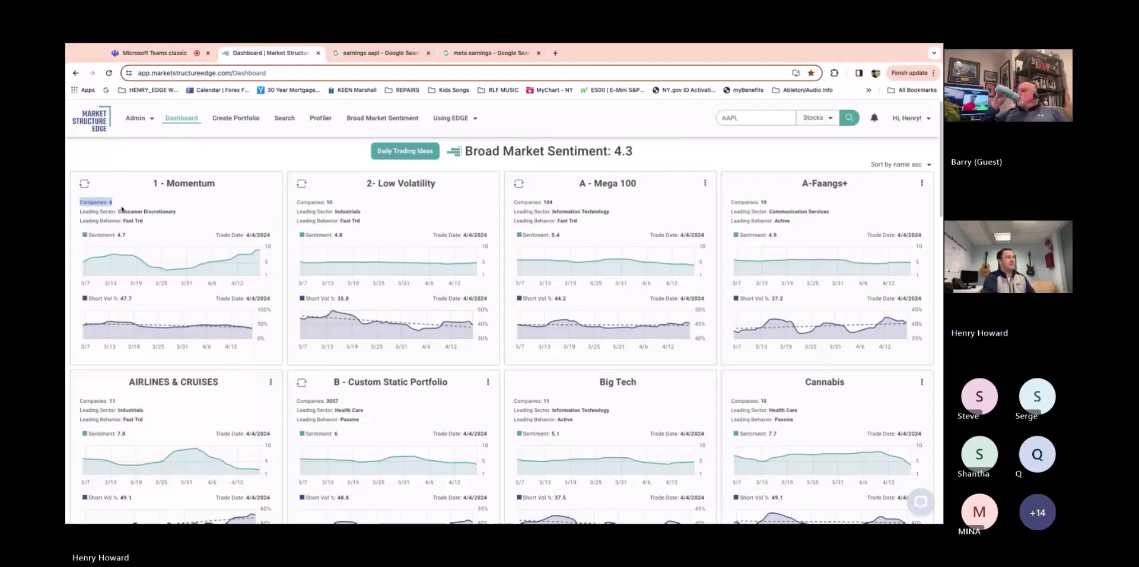
pyautogui.click(340, 205)
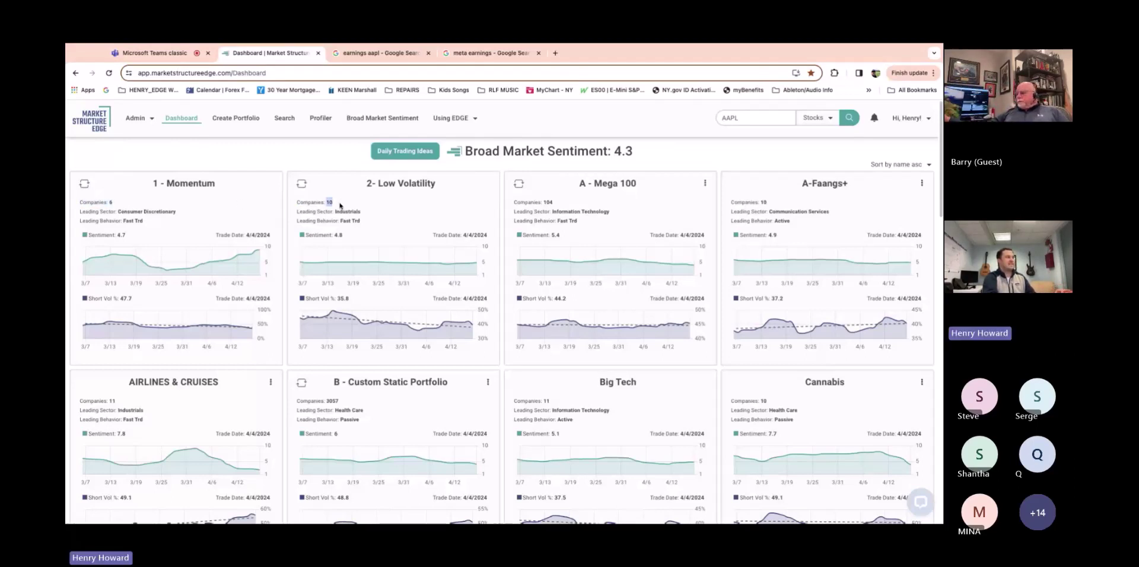
pyautogui.tripleClick(340, 205)
pyautogui.click(340, 205)
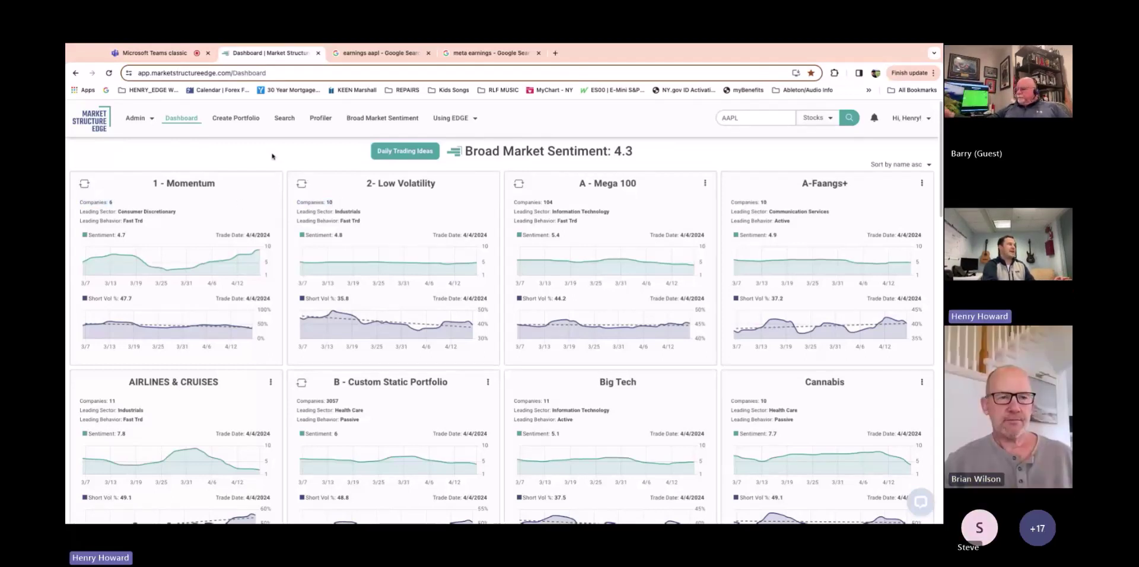
pyautogui.tripleClick(109, 202)
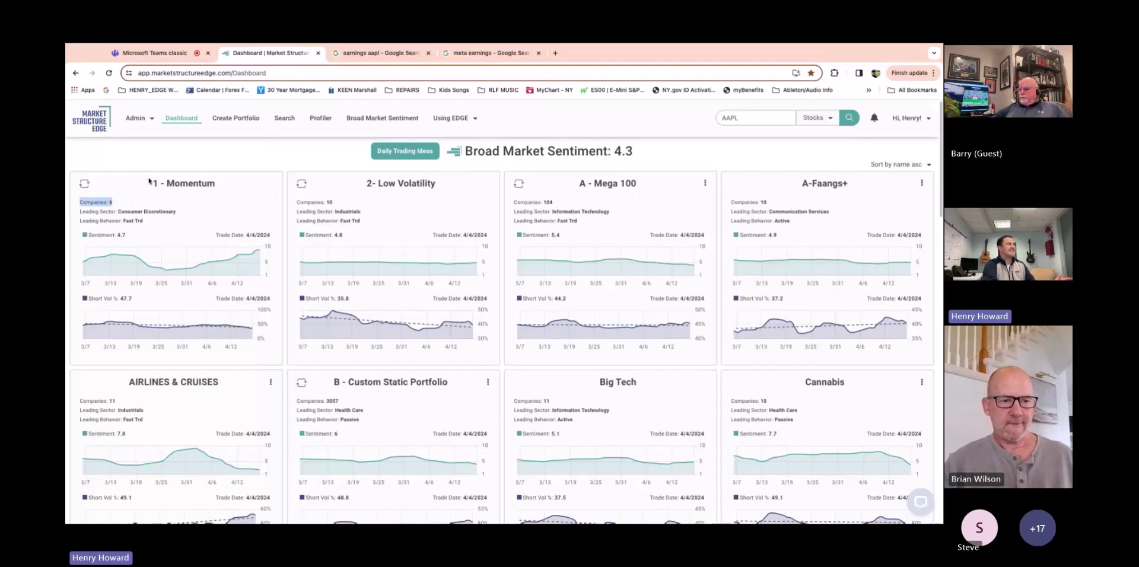
# Monitor the Teams meeting for new chat messages and go back to the portfolio cards
pyautogui.click(152, 53)
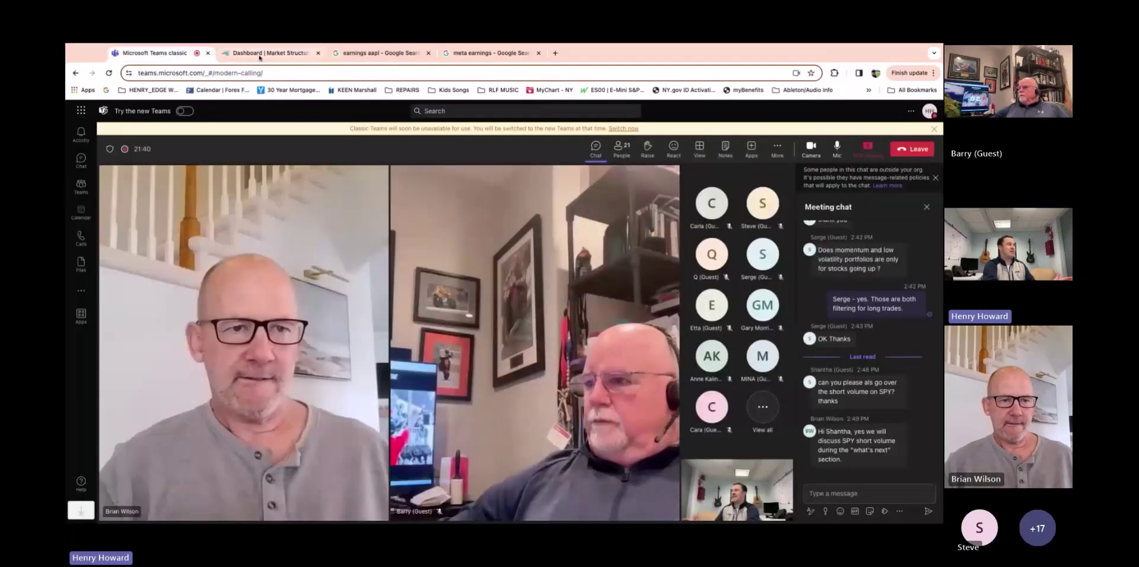
pyautogui.click(269, 53)
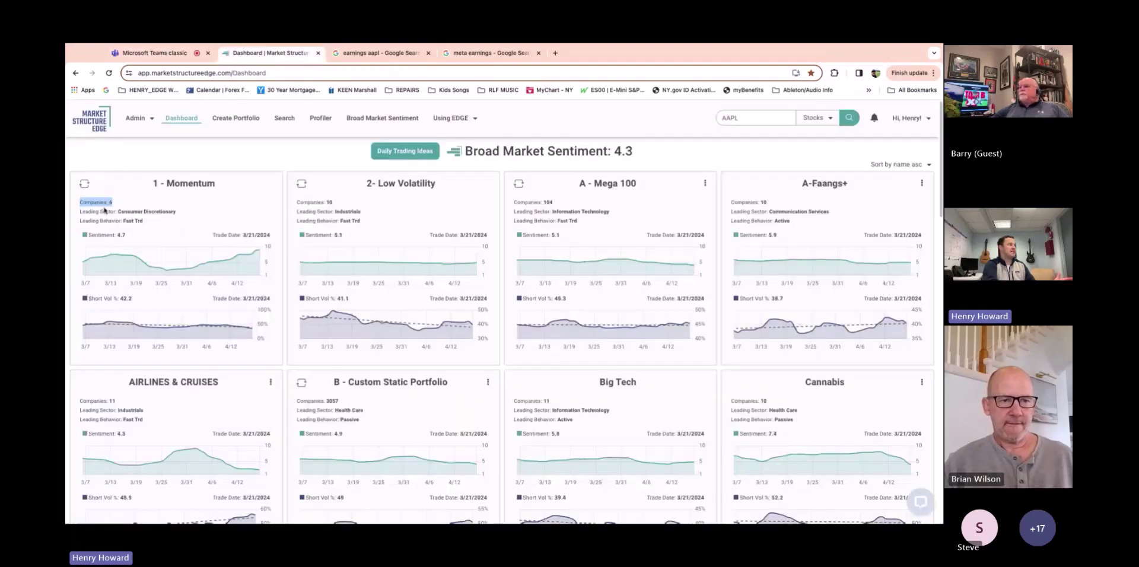
pyautogui.click(155, 53)
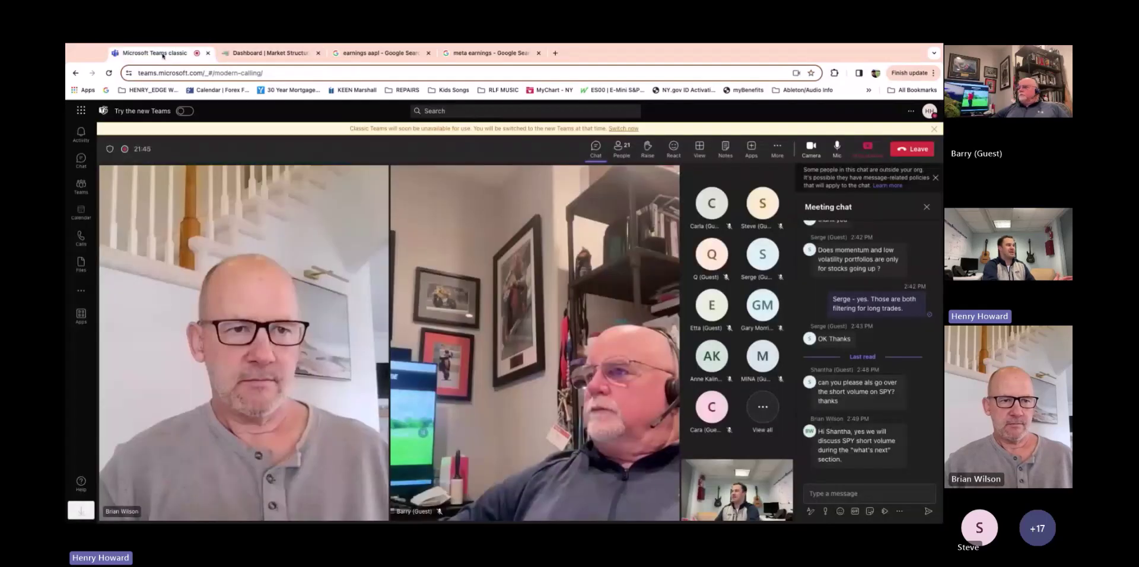
pyautogui.click(228, 52)
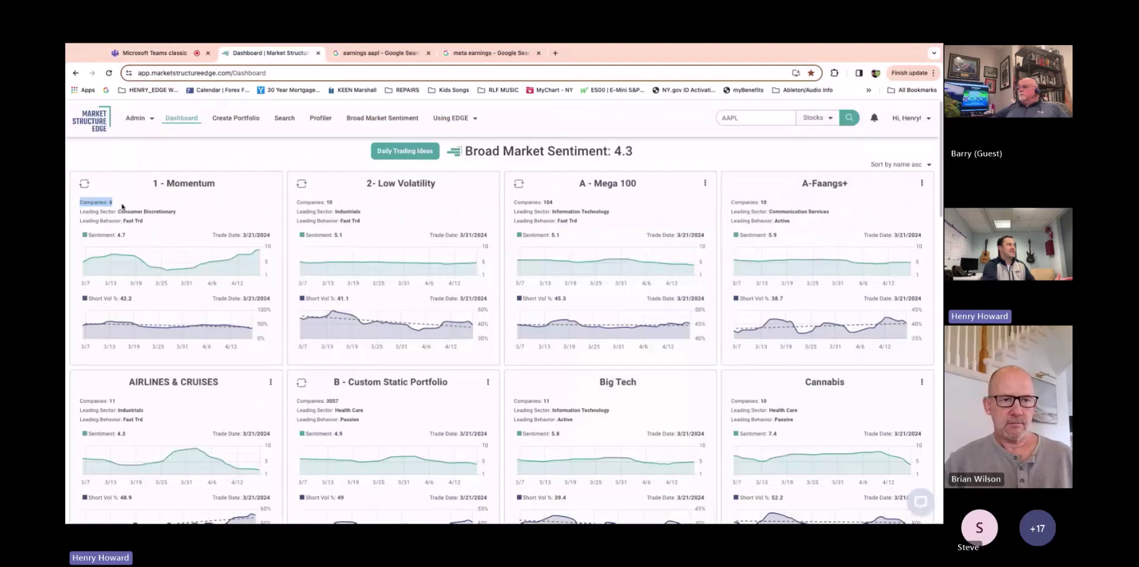
# Open the Big Tech portfolio from the dashboard
pyautogui.click(335, 205)
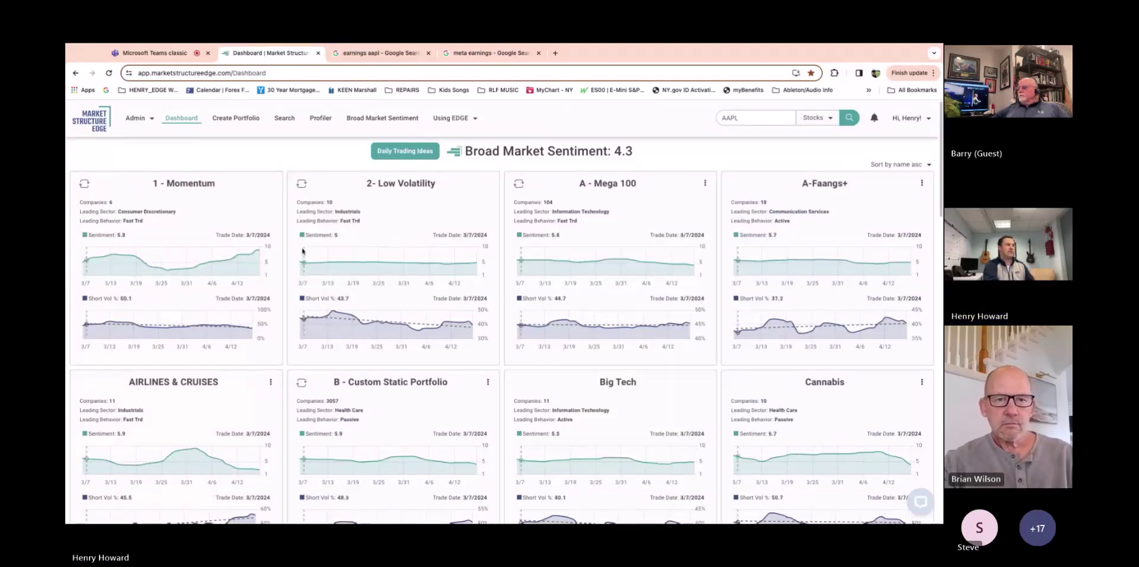
pyautogui.scroll(-1, 303, 251)
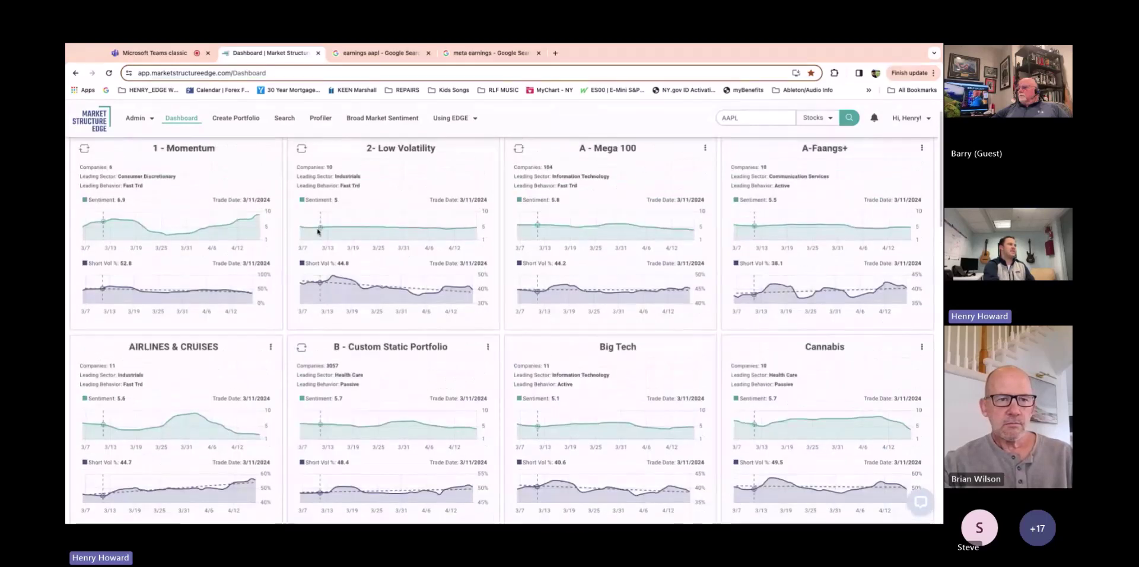
pyautogui.scroll(-1, 615, 298)
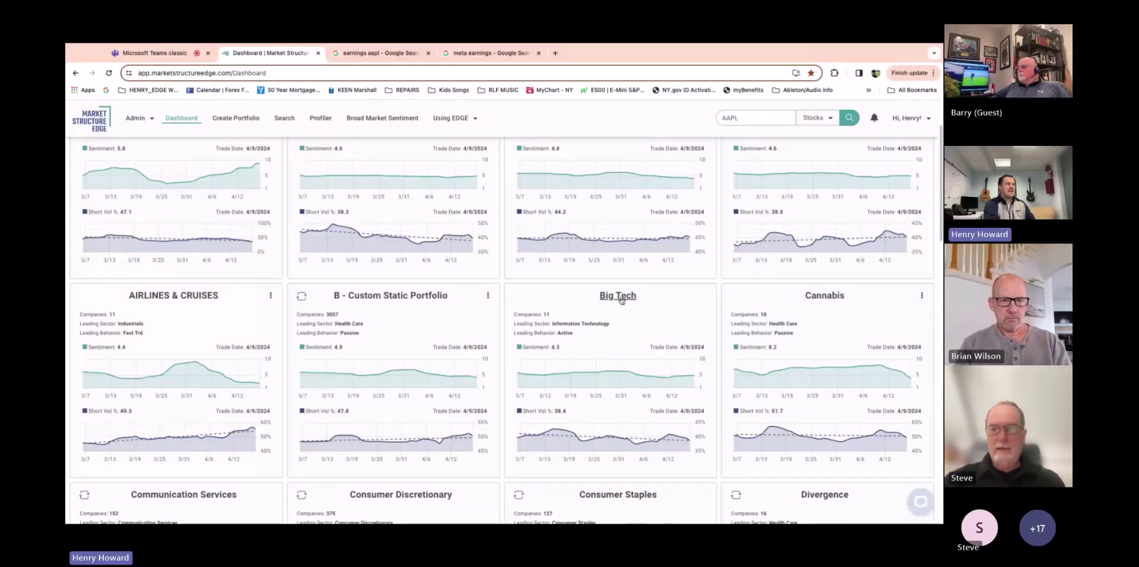
pyautogui.click(620, 297)
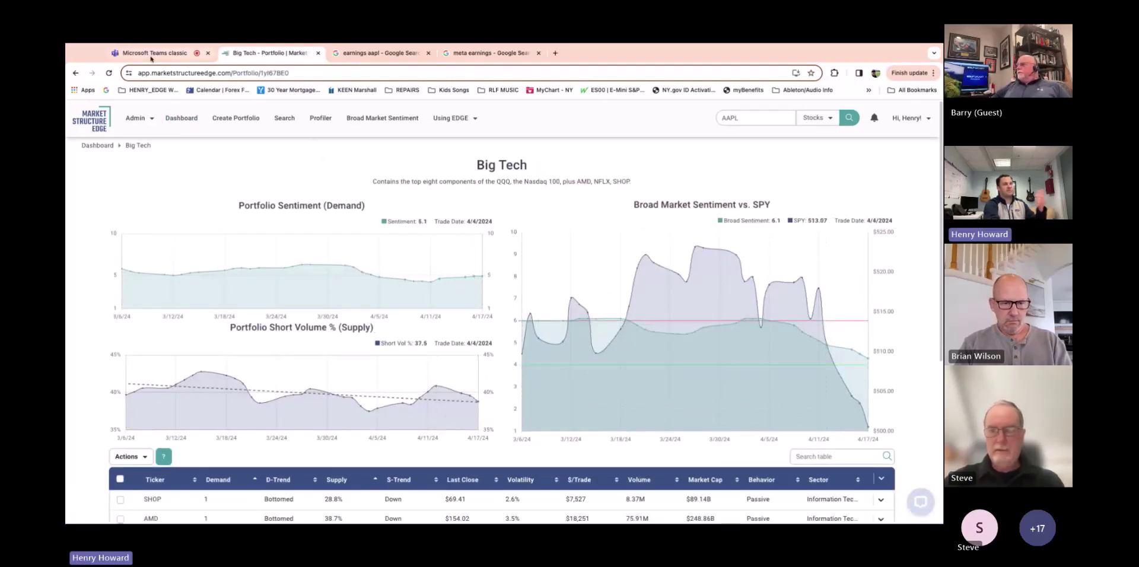
# Sort the Big Tech holdings table by Supply in descending order
pyautogui.scroll(-2, 496, 432)
pyautogui.scroll(-3, 496, 432)
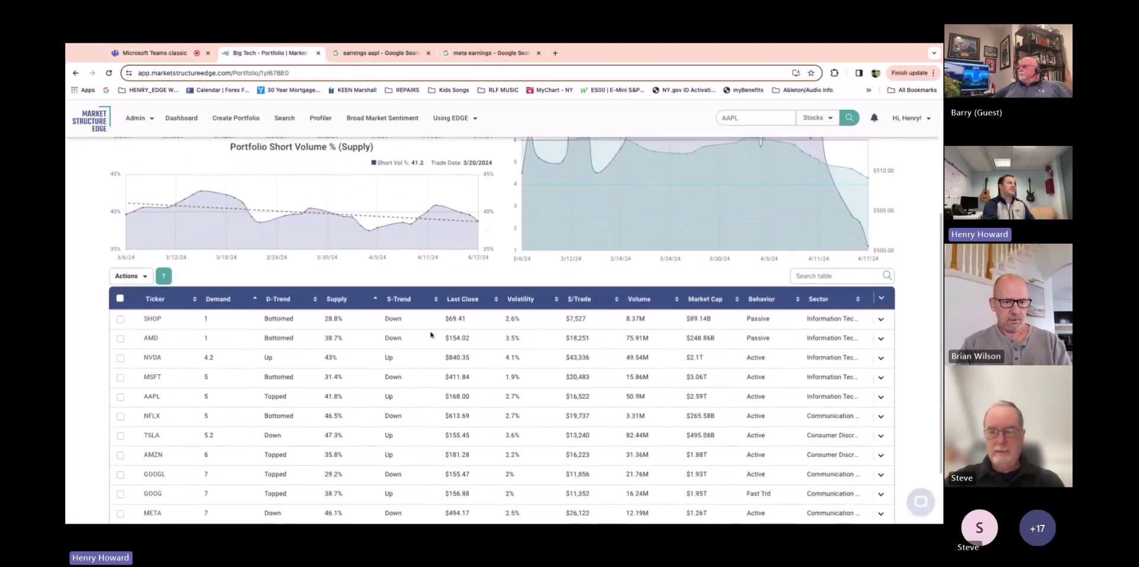
pyautogui.scroll(-1, 289, 307)
pyautogui.click(335, 281)
pyautogui.scroll(-2, 337, 262)
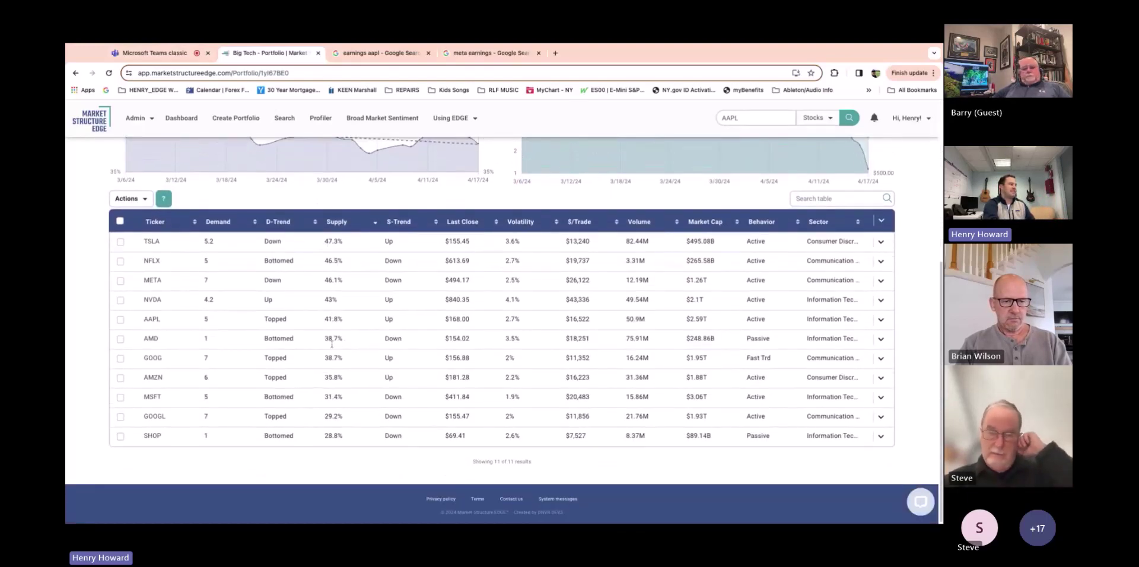
# Highlight the AAPL, AMD, GOOG, AMZN and MSFT rows in the Big Tech table up to MSFT's supply value
pyautogui.moveTo(348, 385); pyautogui.dragTo(325, 346)
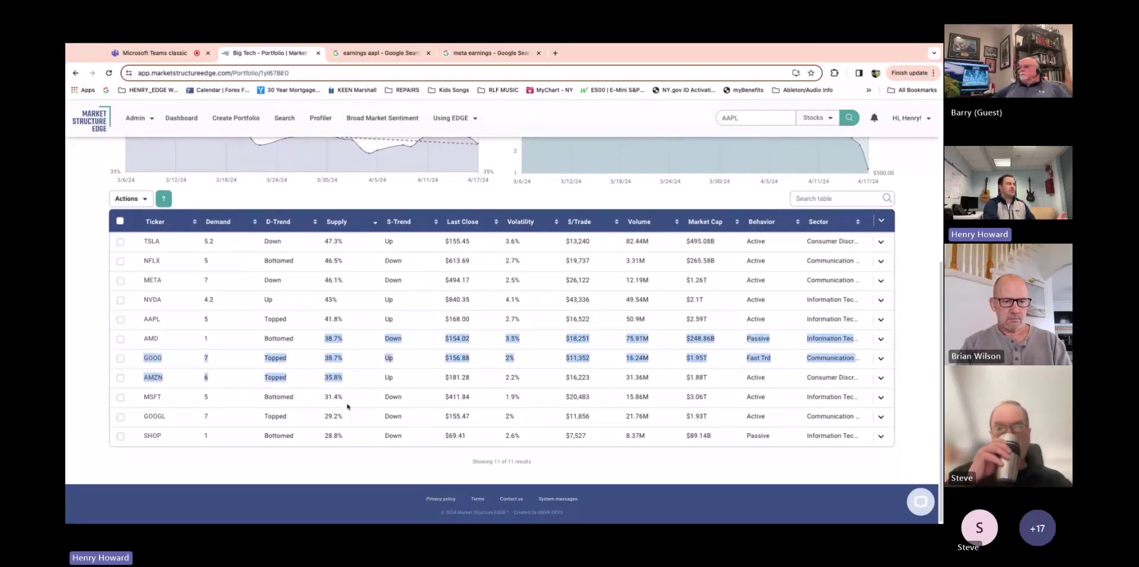
pyautogui.moveTo(348, 406); pyautogui.dragTo(348, 405)
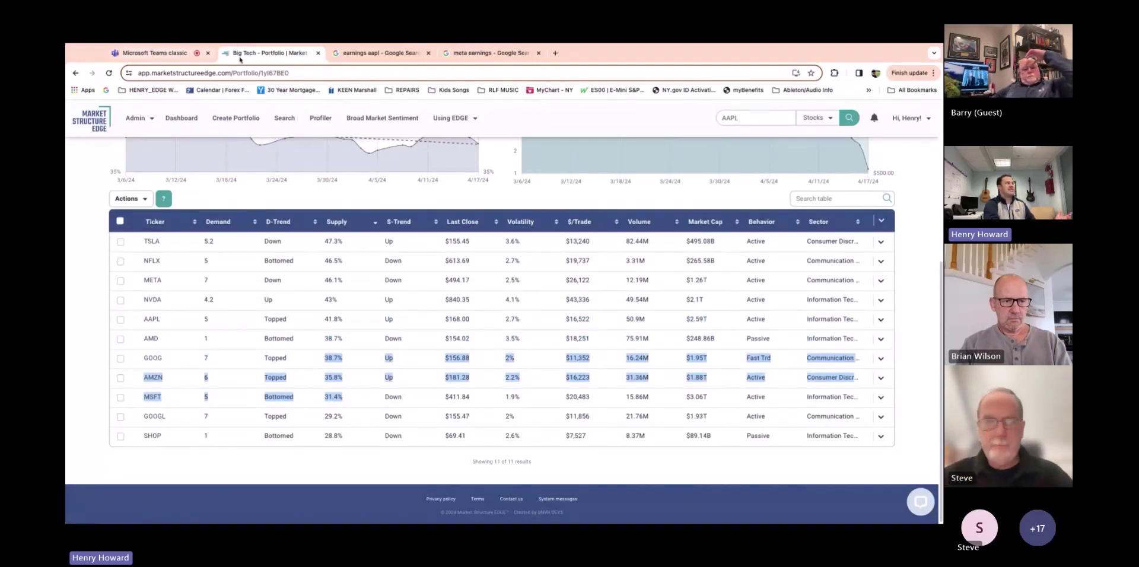
pyautogui.click(347, 398)
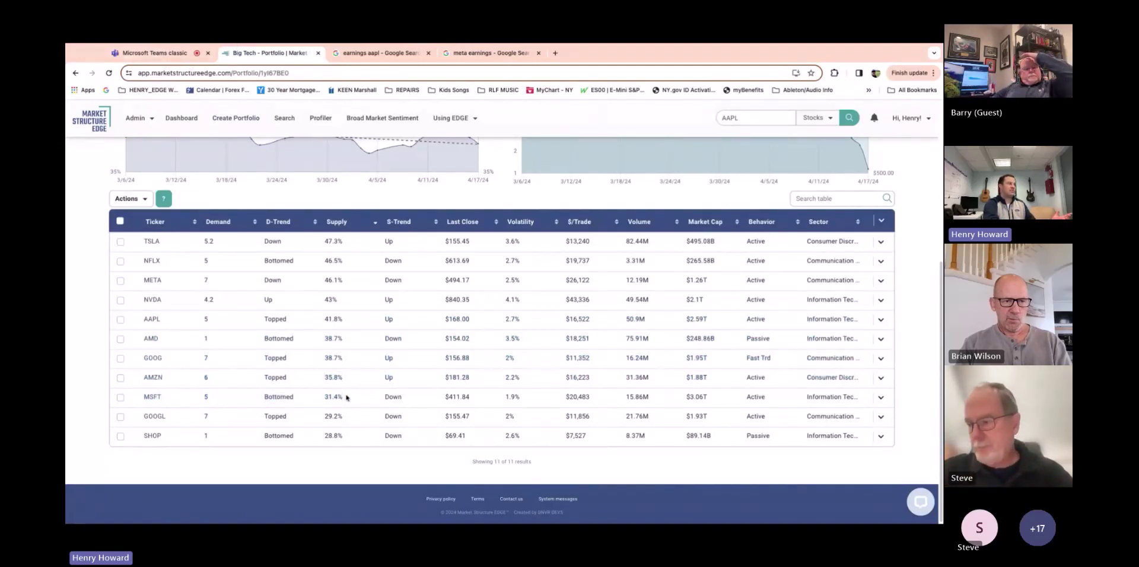
pyautogui.moveTo(347, 397)
pyautogui.mouseDown()
pyautogui.moveTo(323, 340)
pyautogui.moveTo(355, 407)
pyautogui.mouseUp()
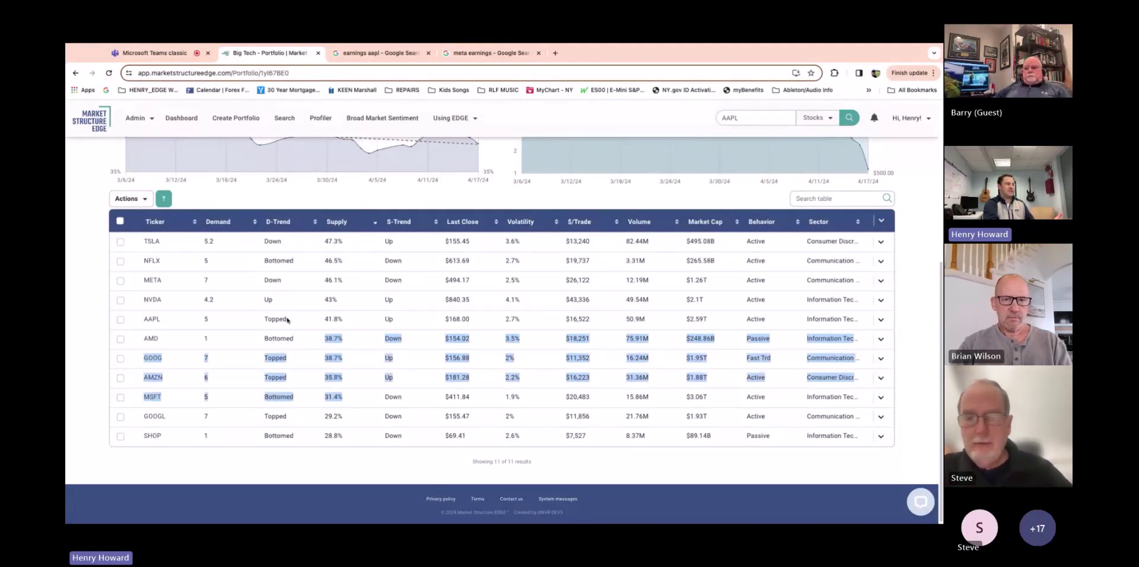
pyautogui.moveTo(353, 404); pyautogui.dragTo(101, 313)
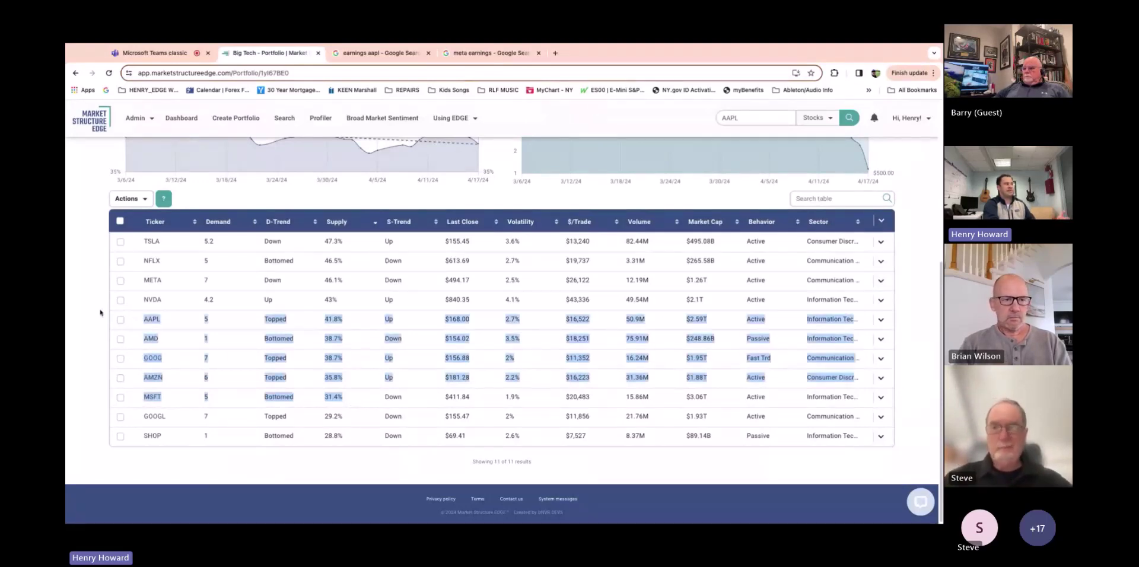
# Check the Teams meeting and its lobby, return to the Big Tech table, and highlight the AMZN and MSFT supply data
pyautogui.click(154, 54)
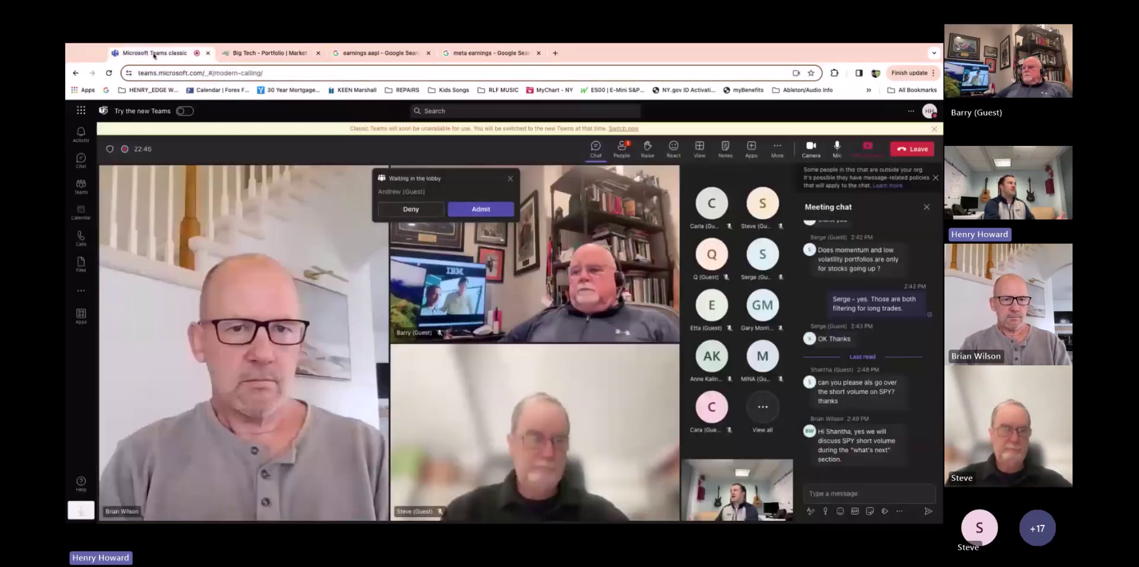
pyautogui.click(270, 55)
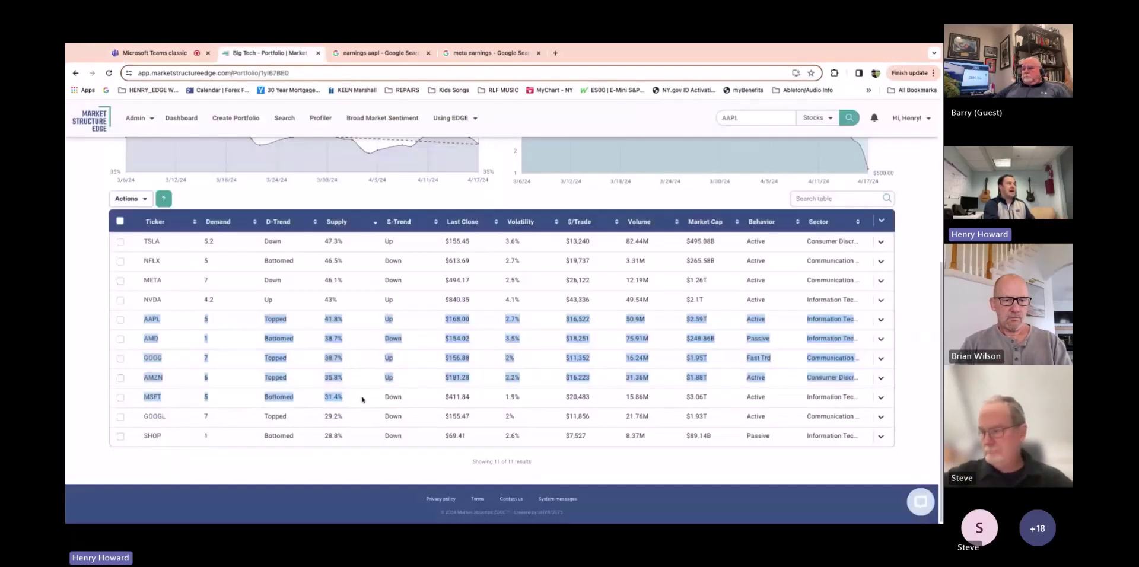
pyautogui.click(362, 400)
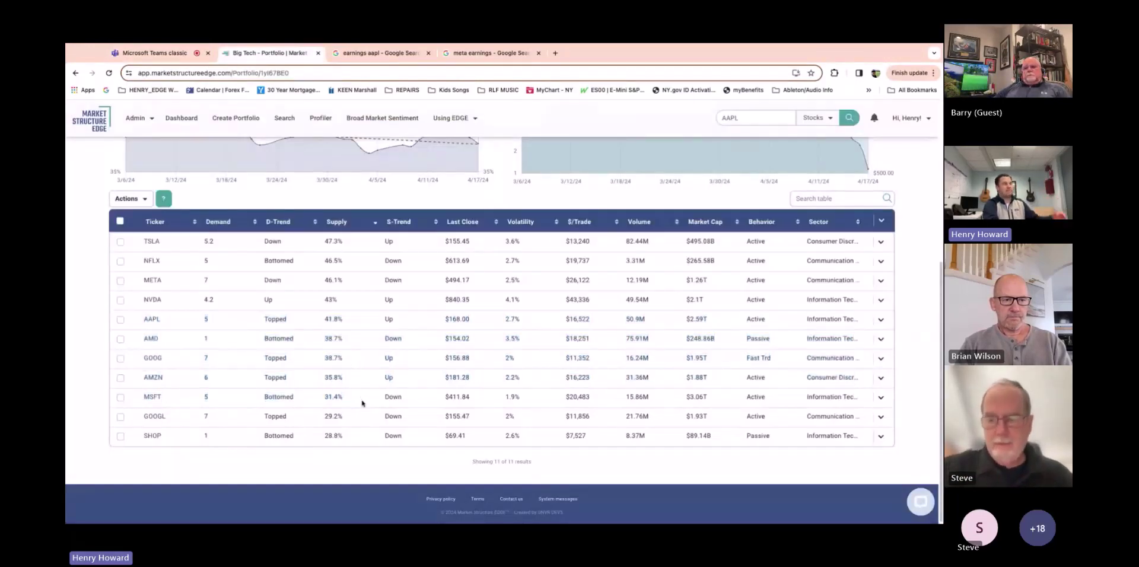
pyautogui.moveTo(362, 404); pyautogui.dragTo(365, 403)
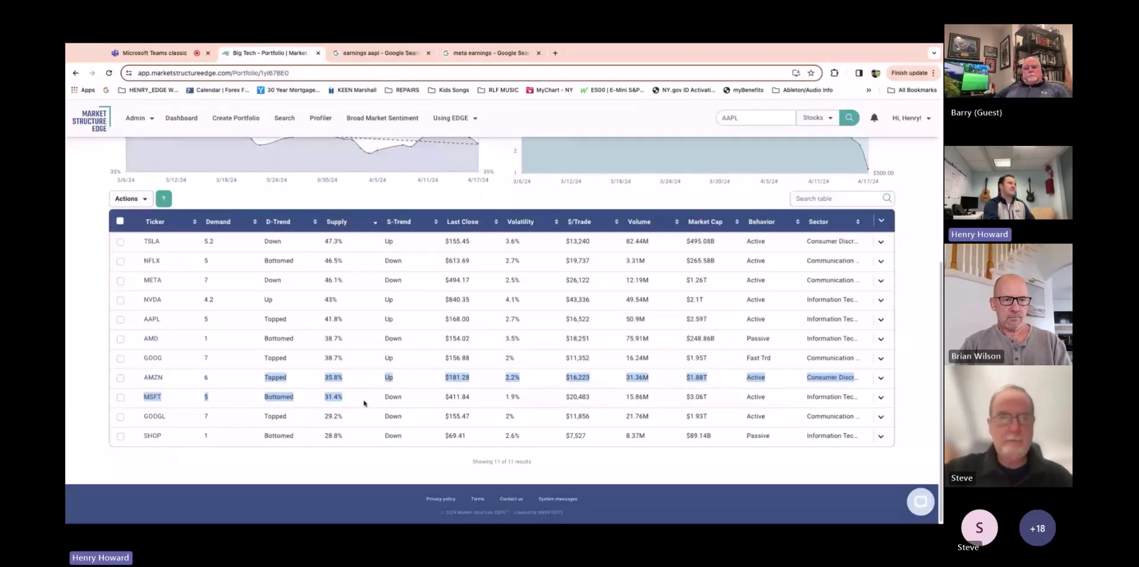
# Review the Big Tech portfolio's sentiment and short volume charts and check the Teams meeting chat
pyautogui.click(364, 404)
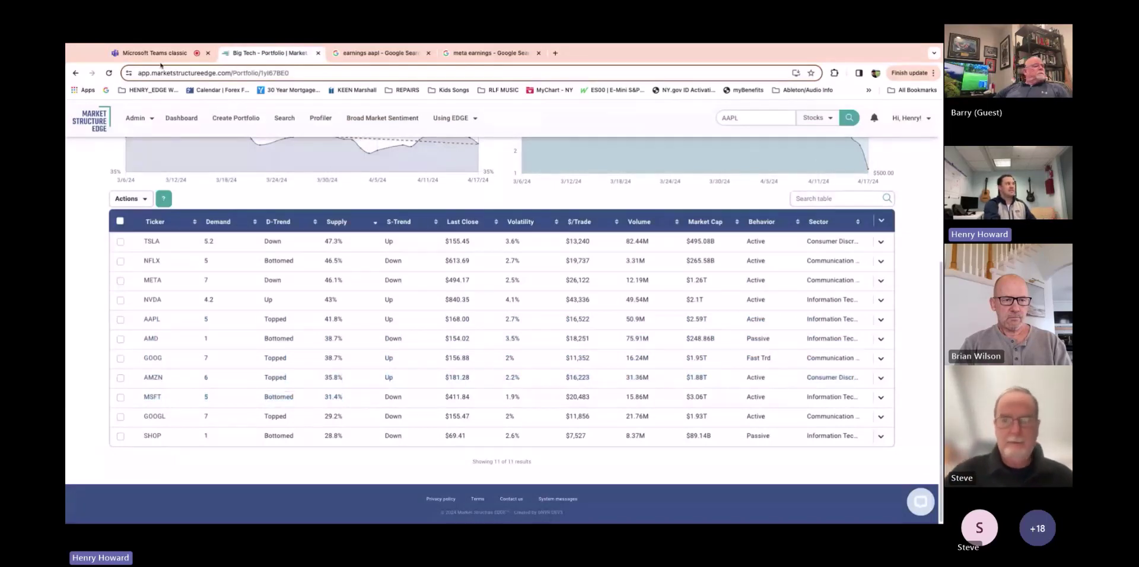
pyautogui.scroll(3, 378, 206)
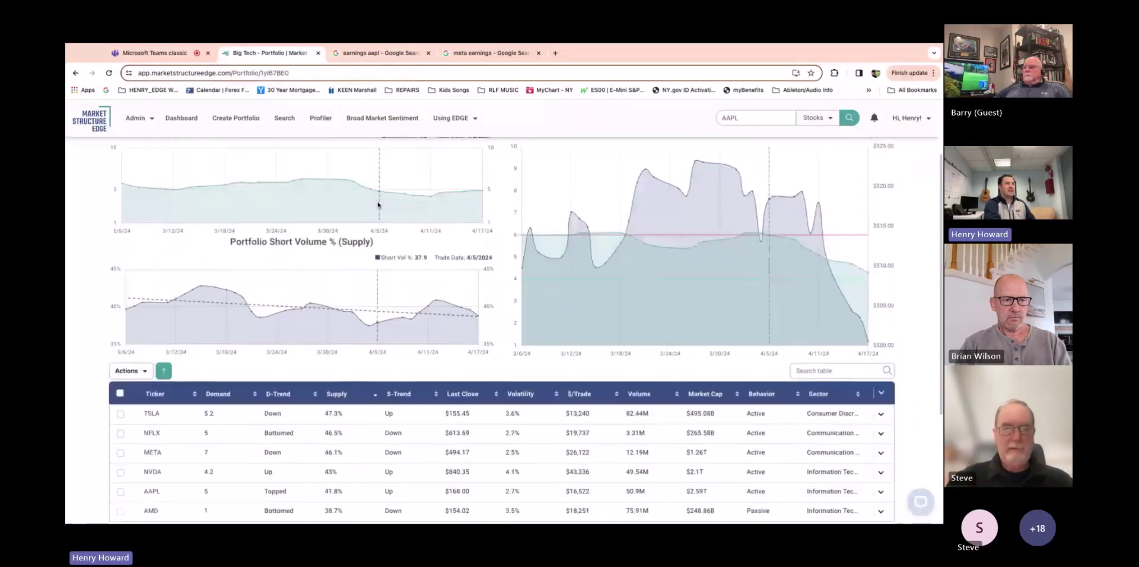
pyautogui.scroll(-1, 377, 205)
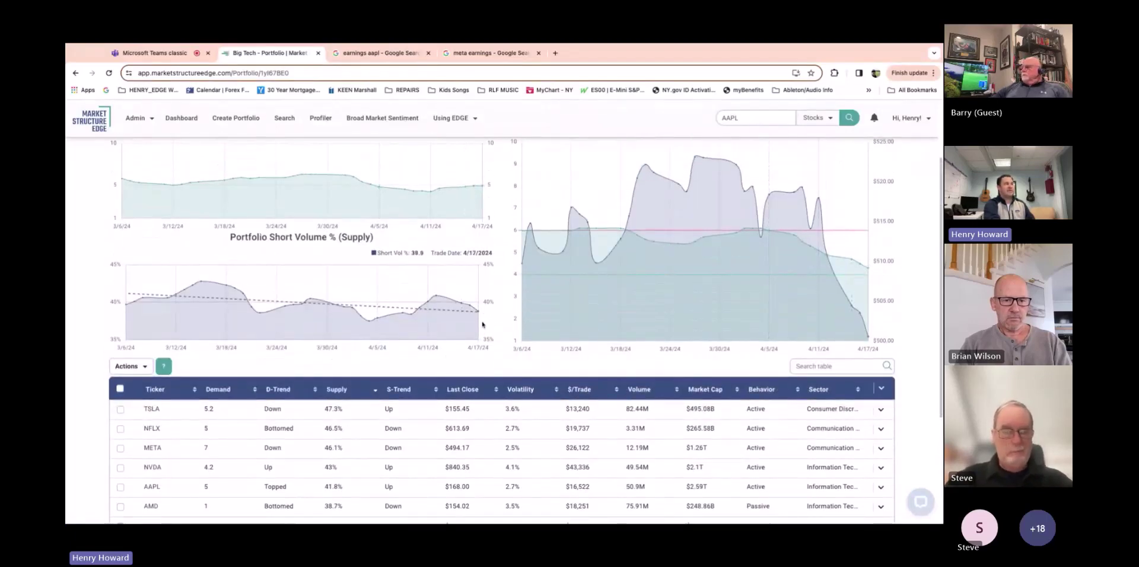
pyautogui.scroll(1, 482, 324)
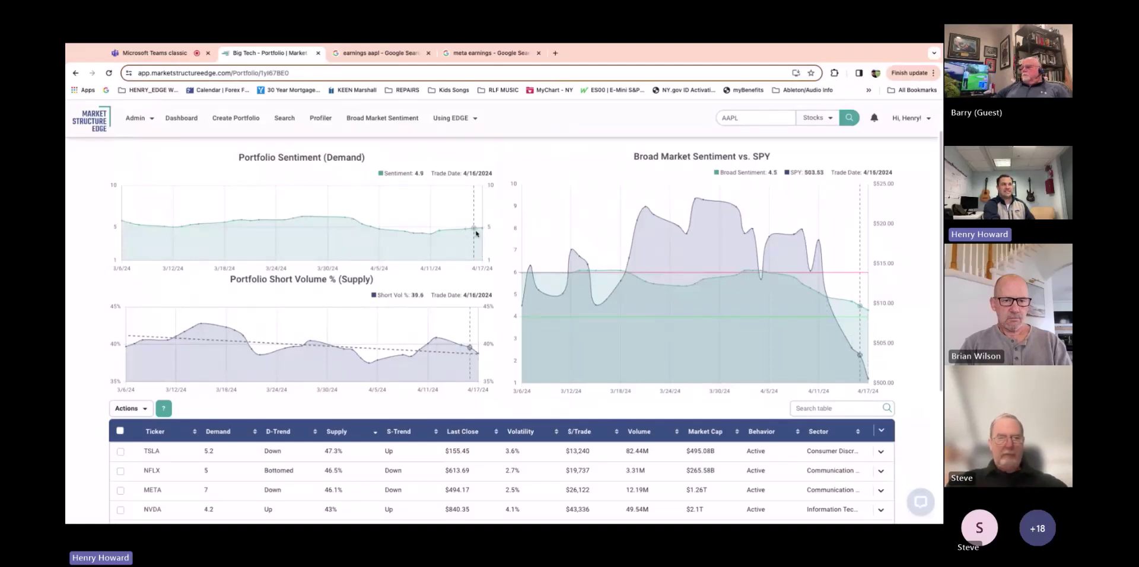
pyautogui.click(163, 55)
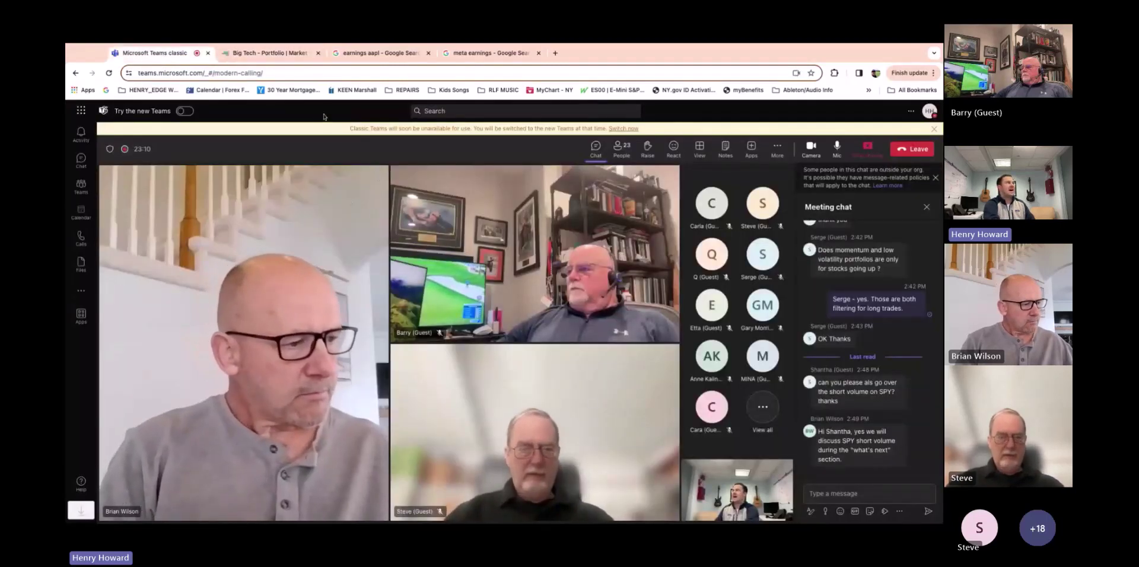
pyautogui.click(279, 57)
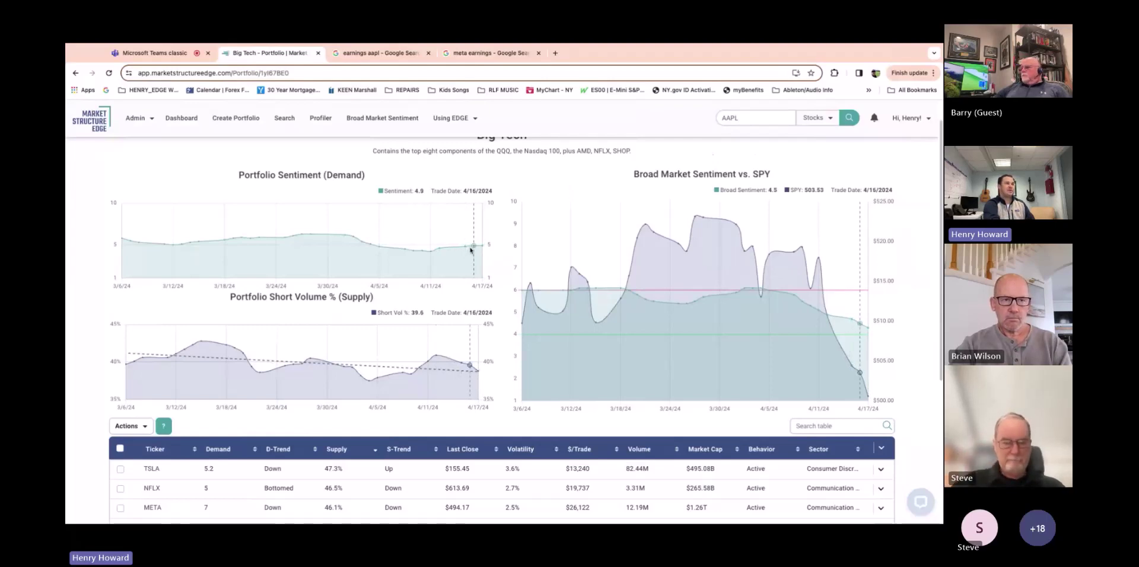
# Sort the Big Tech holdings table by Behavior in descending order and highlight the Active entries from TSLA to GOOGL
pyautogui.scroll(-4, 692, 225)
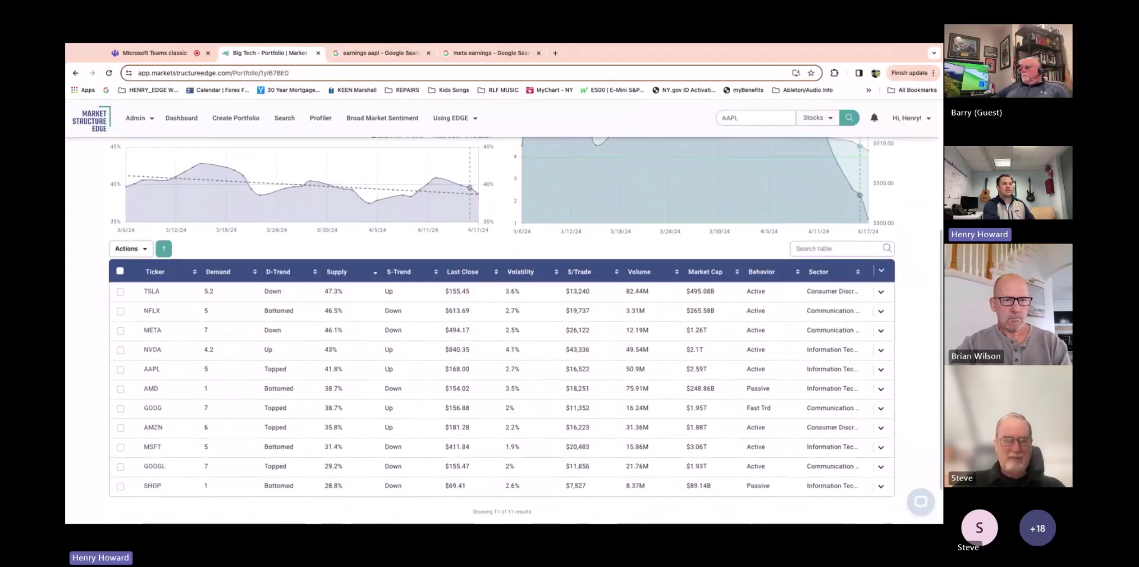
pyautogui.click(755, 224)
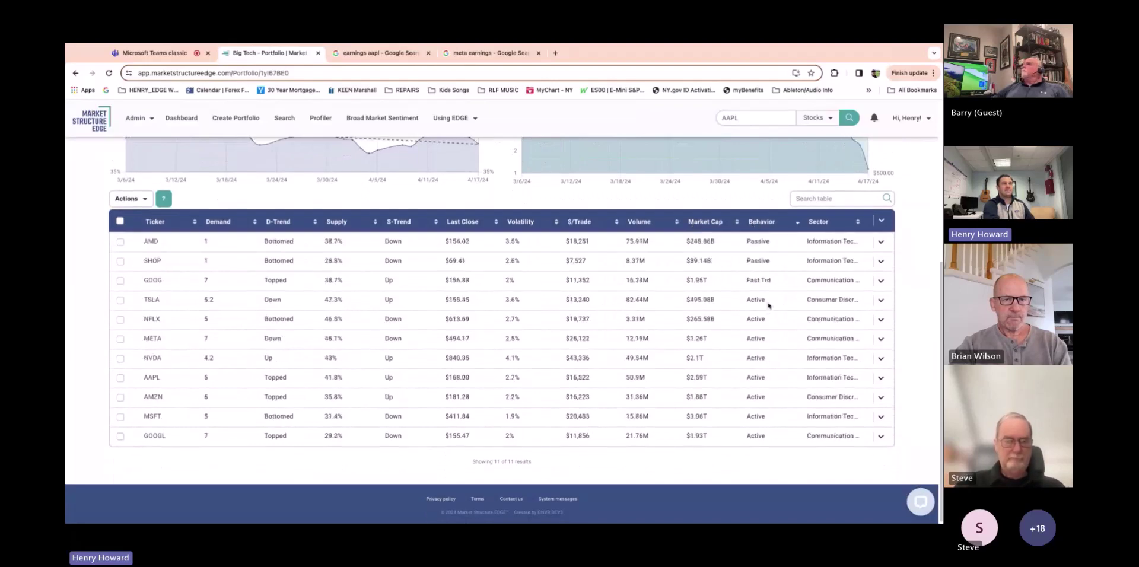
pyautogui.moveTo(747, 301); pyautogui.dragTo(709, 437)
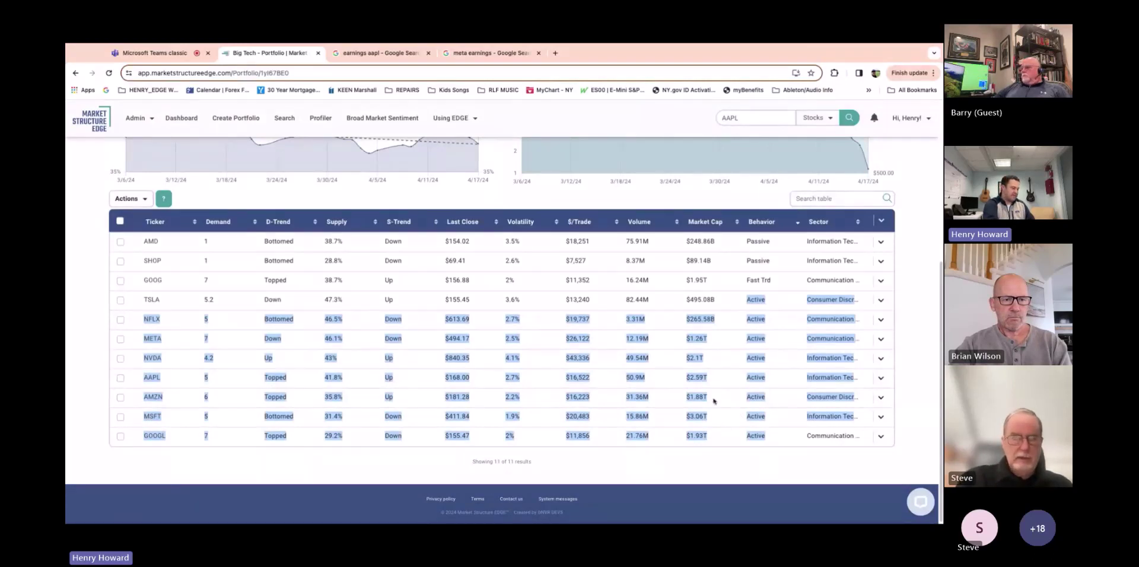
pyautogui.click(729, 475)
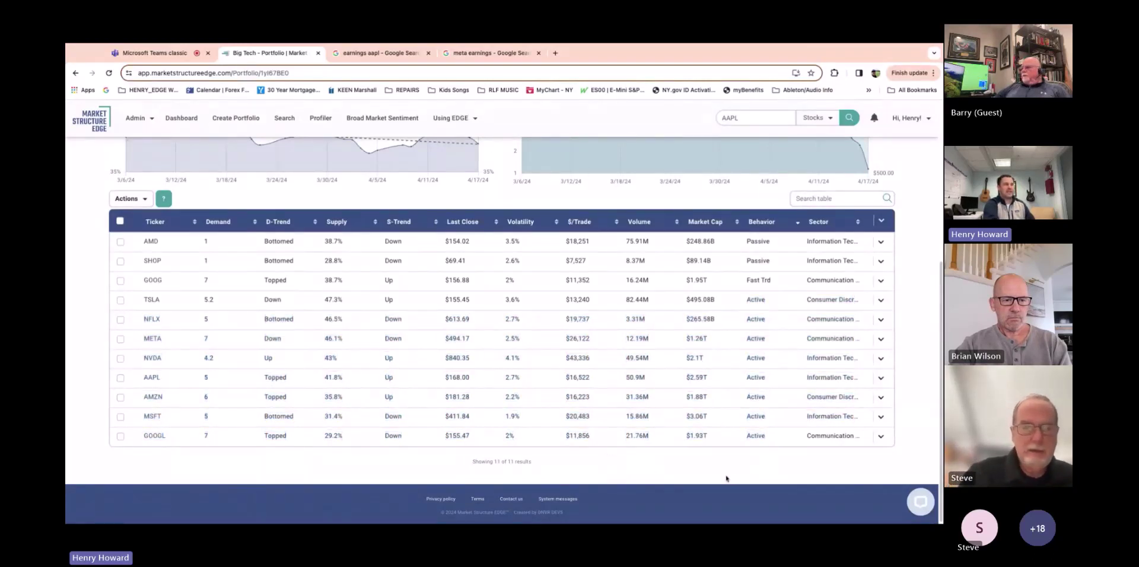
pyautogui.moveTo(746, 299); pyautogui.dragTo(767, 442)
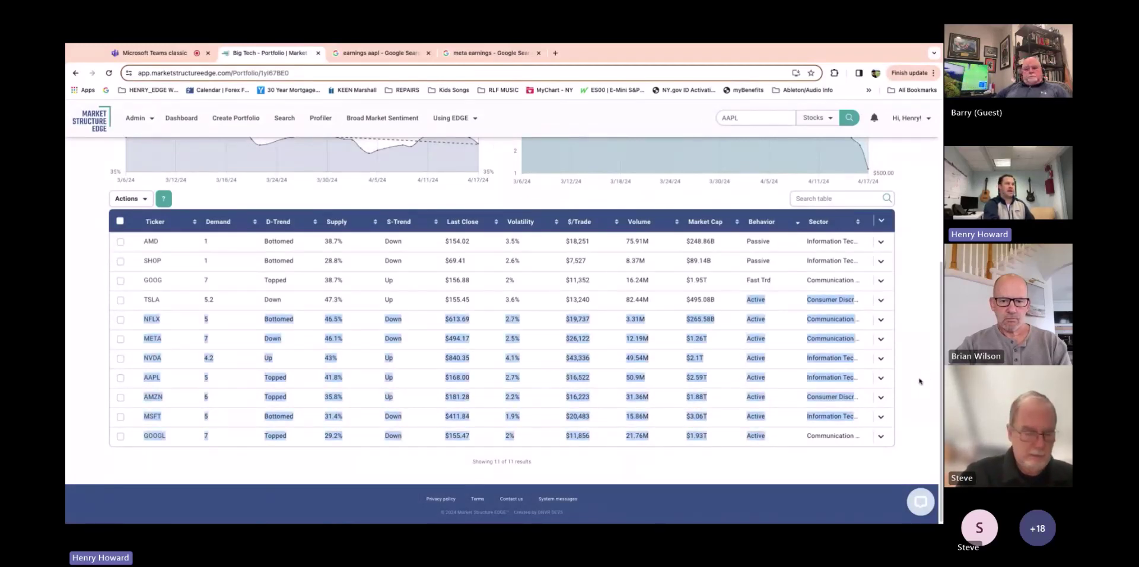
pyautogui.click(745, 302)
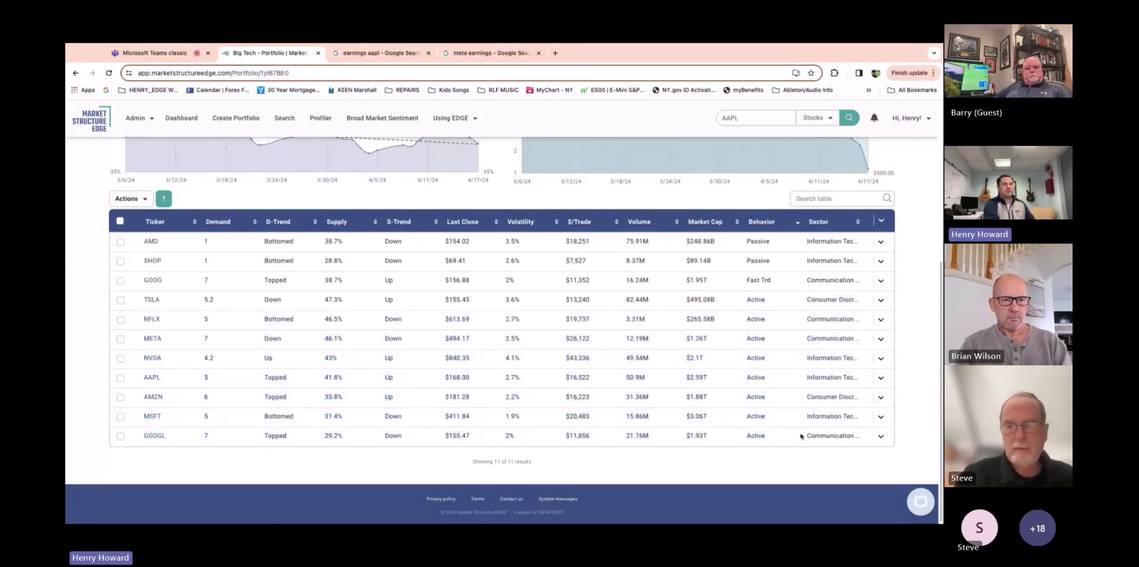
# Leave the Big Tech portfolio for the dashboard and open Daily Trading Ideas
pyautogui.scroll(5, 417, 257)
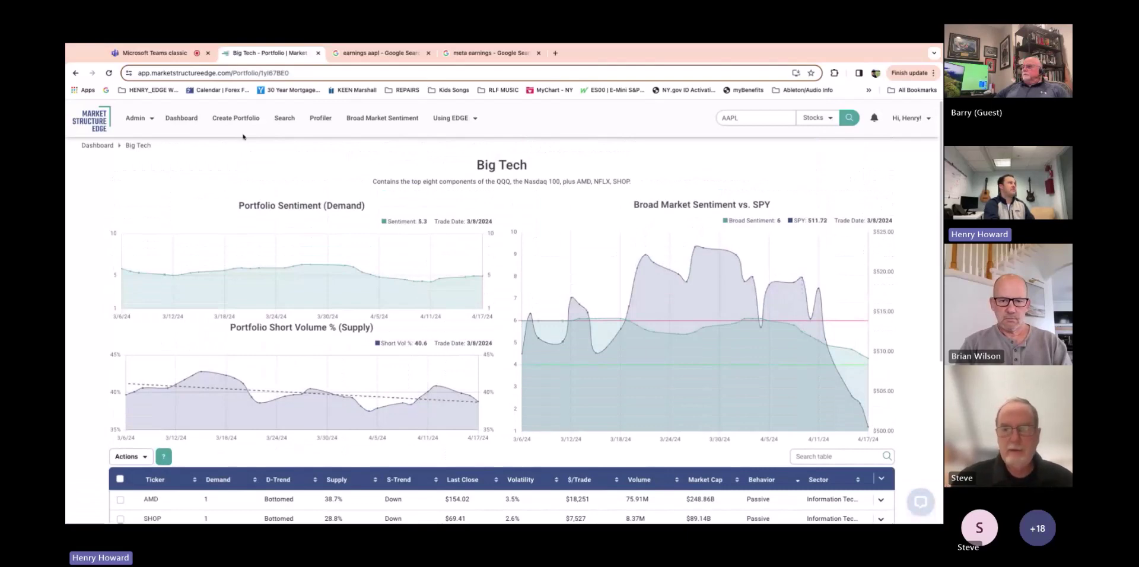
pyautogui.click(182, 119)
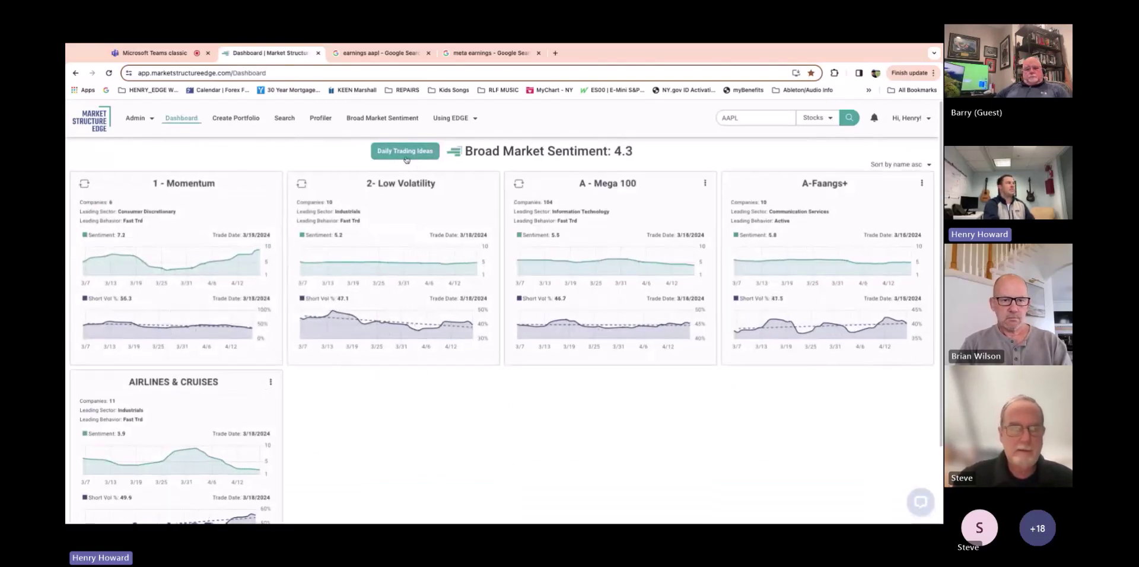
pyautogui.click(405, 152)
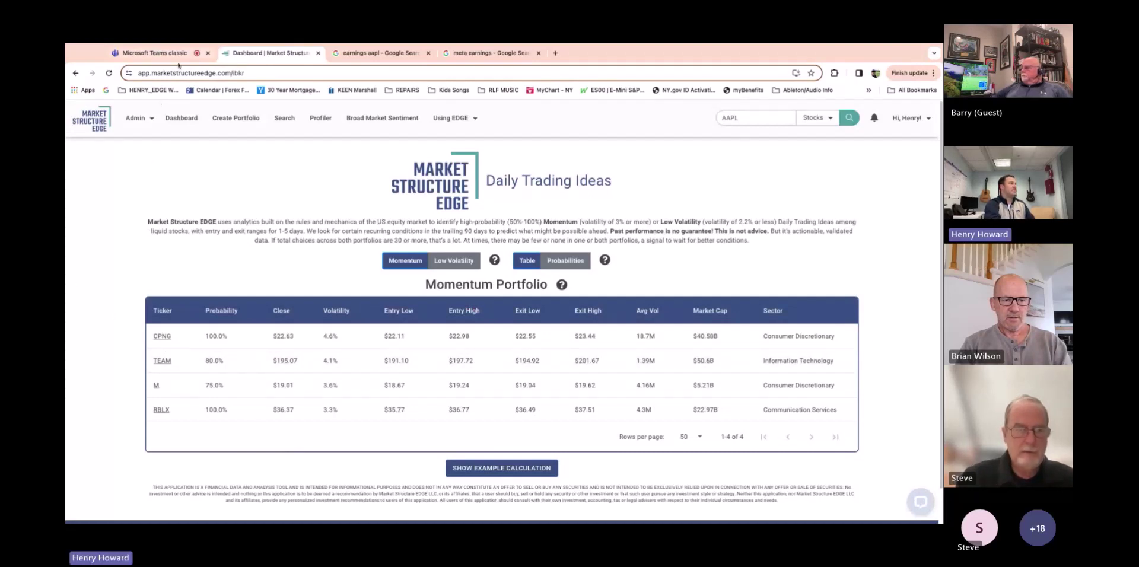
# Highlight the CPNG row of the Momentum Portfolio and sort the table by Ticker in descending order
pyautogui.tripleClick(153, 340)
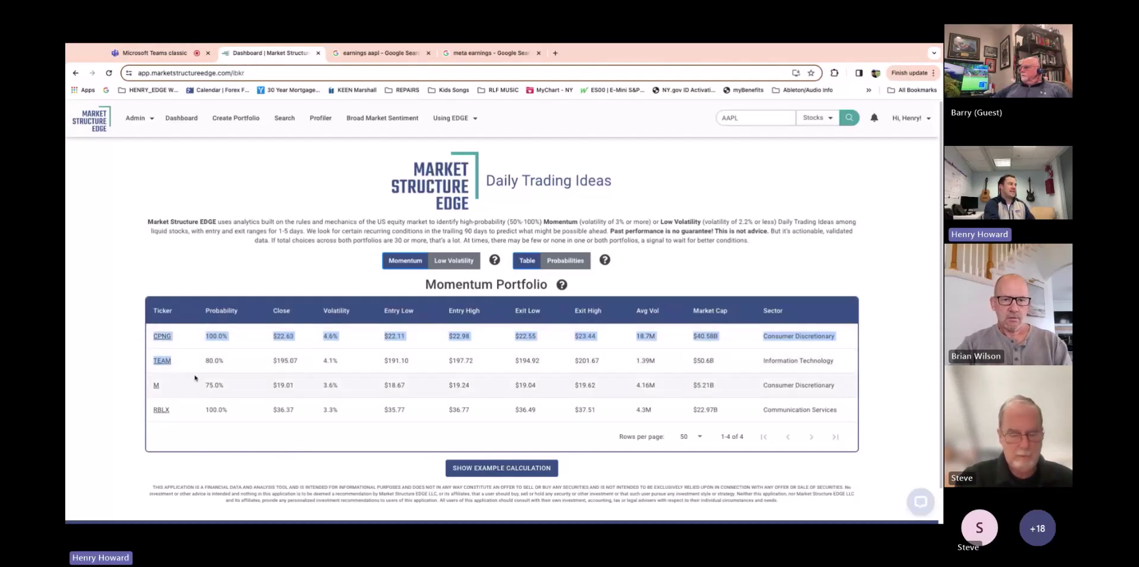
pyautogui.click(126, 361)
pyautogui.click(158, 314)
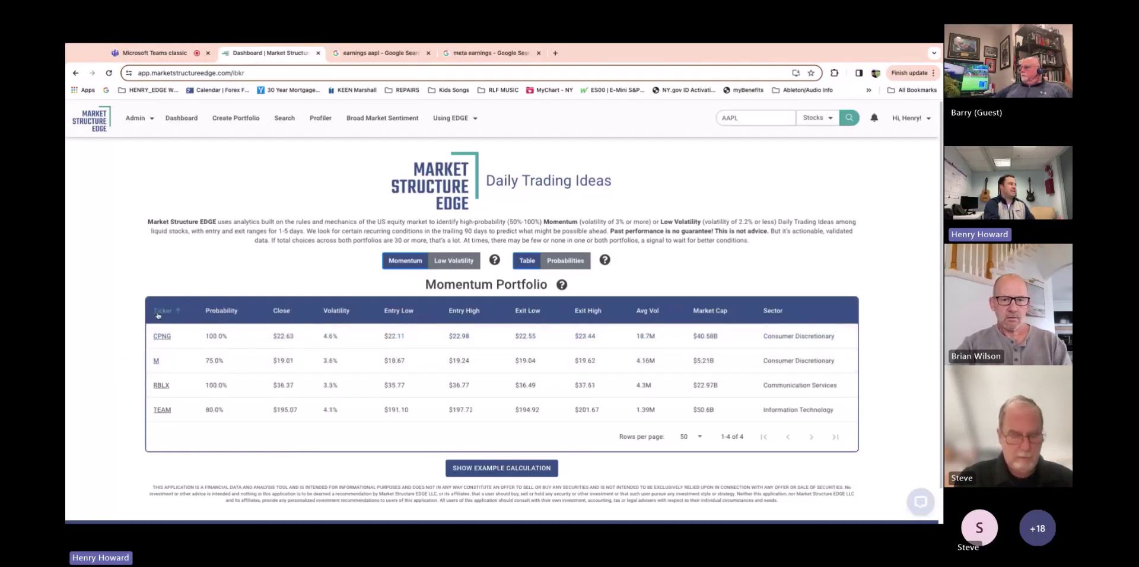
pyautogui.click(157, 314)
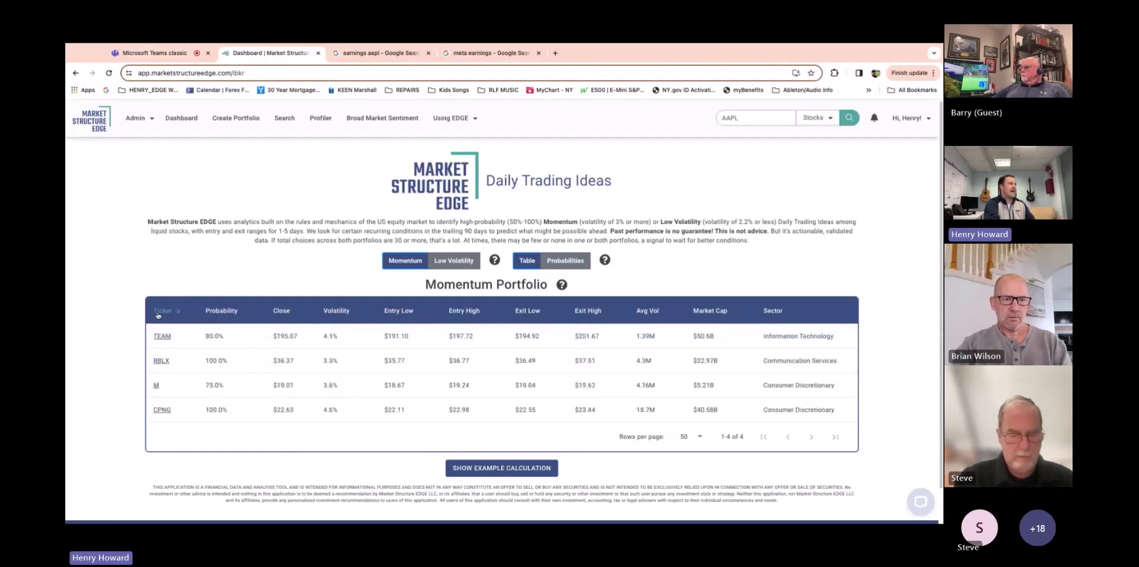
# Sort the Momentum Portfolio by Probability in descending order and highlight CPNG and RBLX through TEAM's probability value
pyautogui.click(225, 311)
pyautogui.click(239, 314)
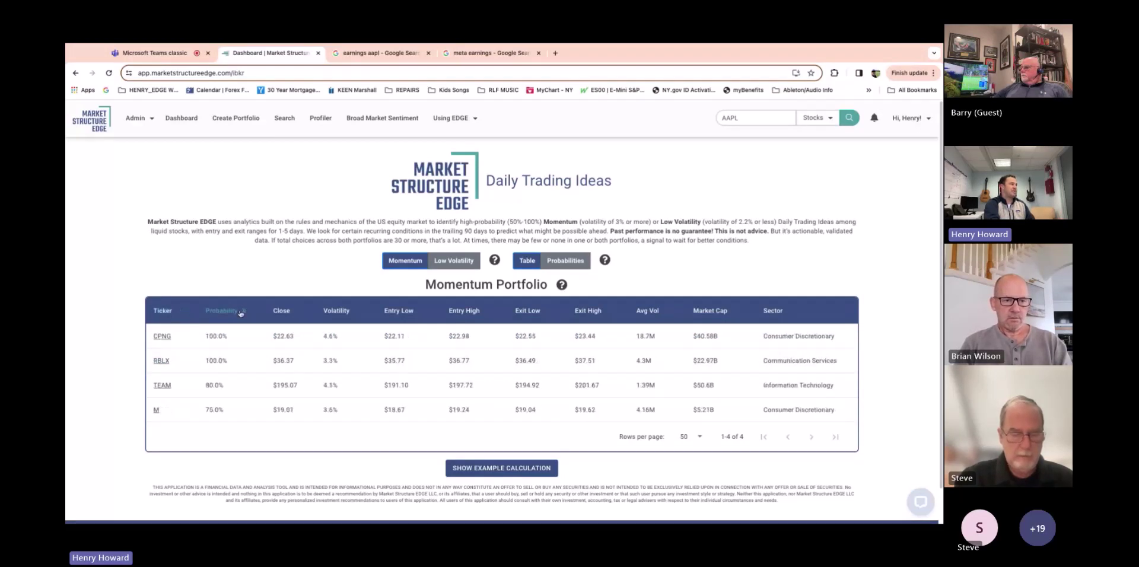
pyautogui.tripleClick(181, 338)
pyautogui.tripleClick(252, 369)
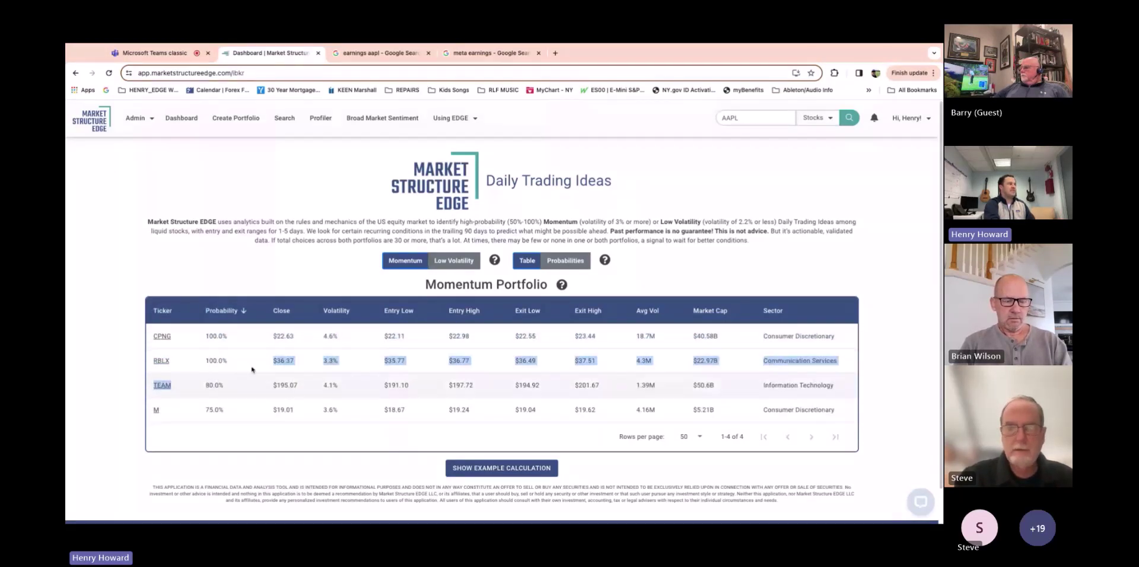
pyautogui.keyDown('shift'); pyautogui.click(249, 395); pyautogui.keyUp('shift')
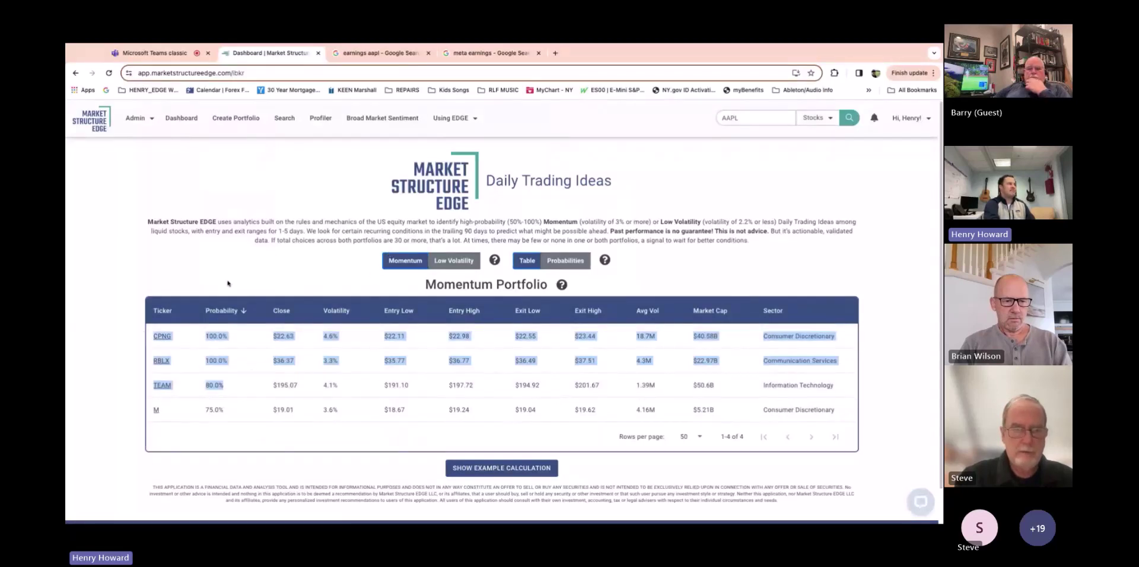
# Display the Low Volatility Portfolio and sort its table by Probability in descending order
pyautogui.click(439, 264)
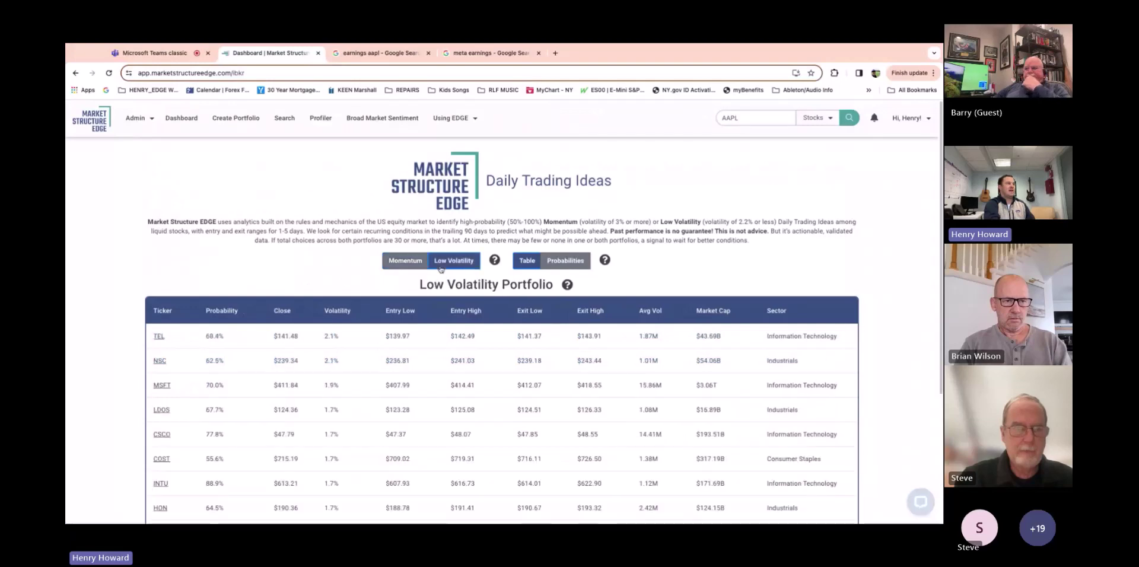
pyautogui.scroll(-1, 319, 331)
pyautogui.scroll(-3, 319, 332)
pyautogui.scroll(1, 225, 202)
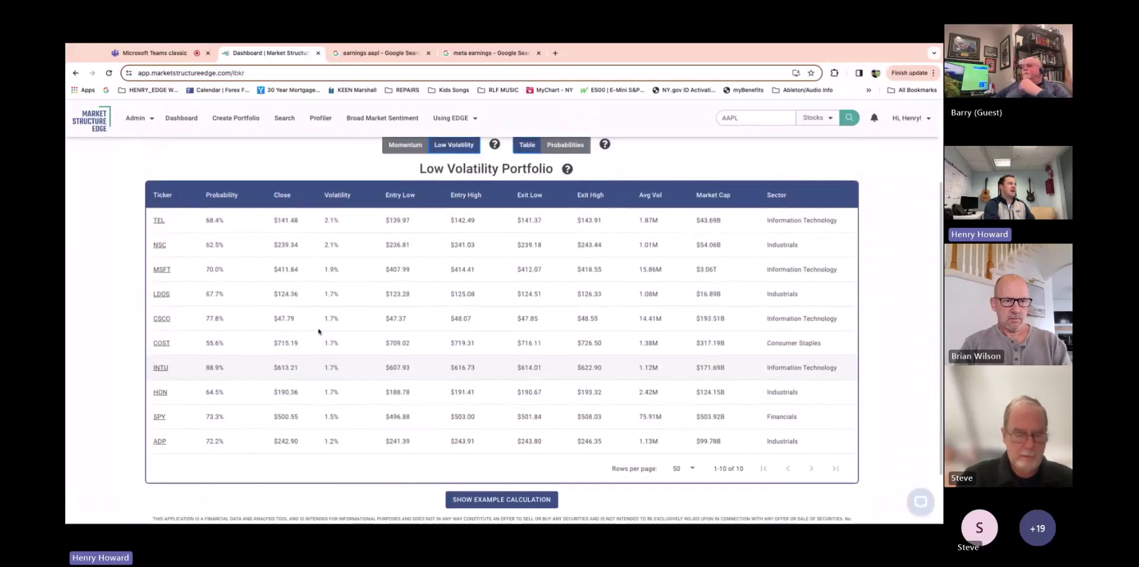
pyautogui.click(230, 195)
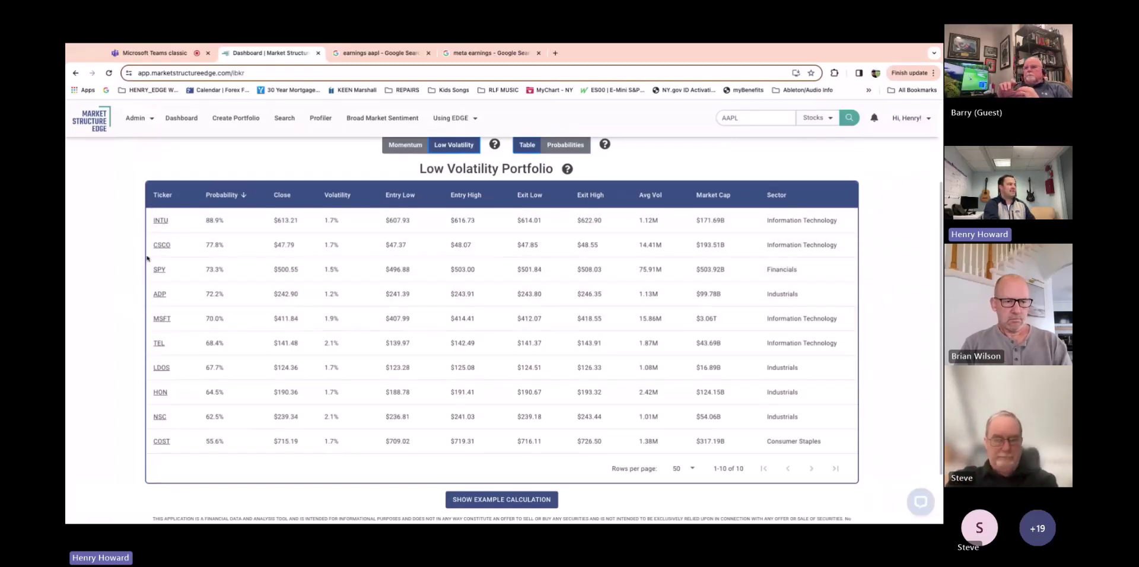
pyautogui.scroll(2, 228, 355)
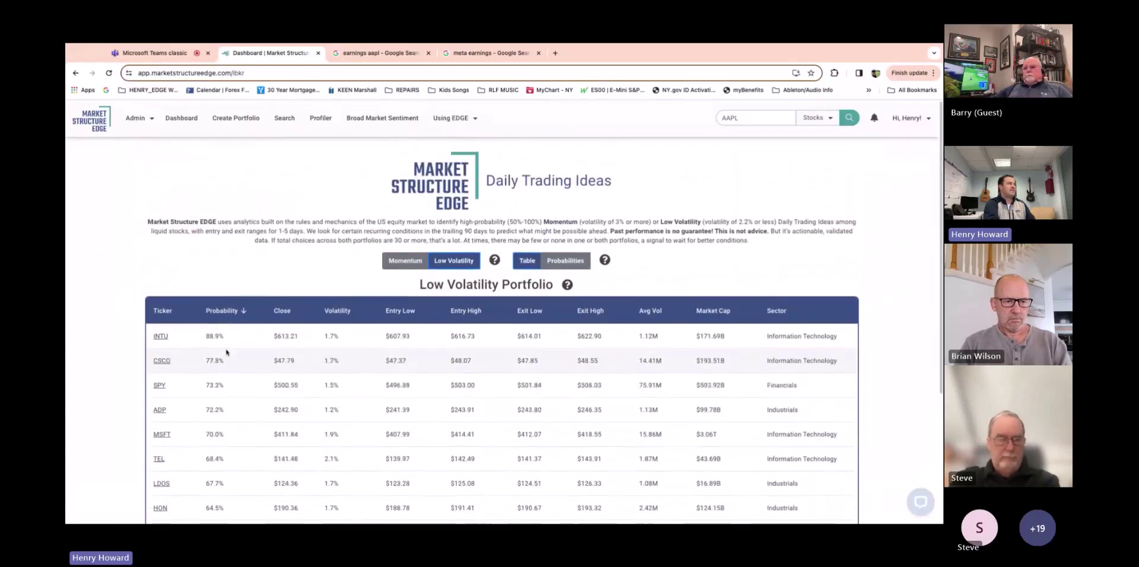
pyautogui.scroll(-1, 411, 375)
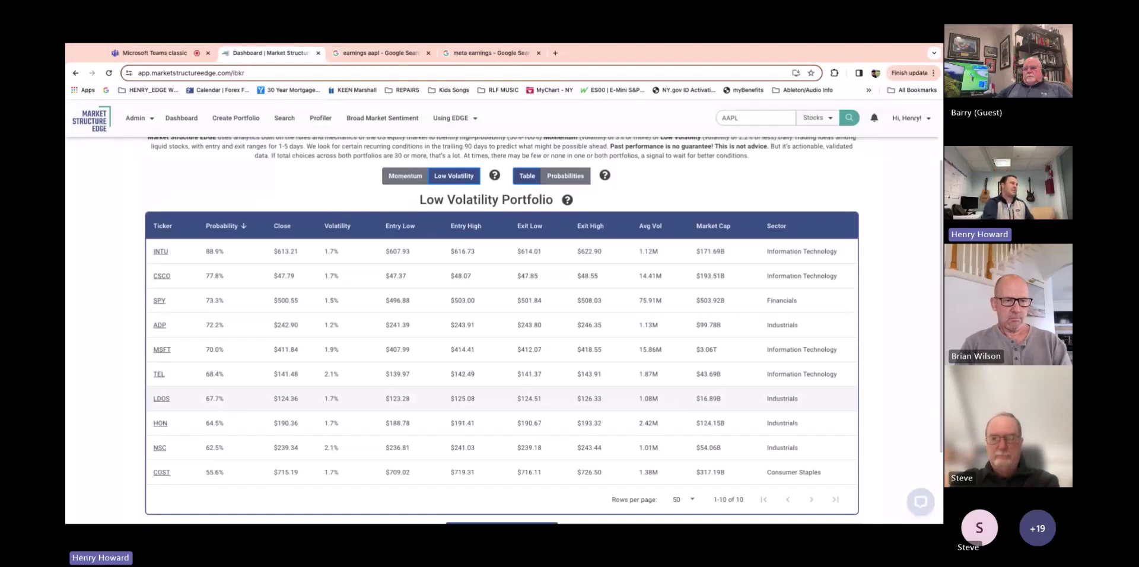
# Open the Broad Market Sentiment charts from the dashboard and set their date range to 6 Months
pyautogui.click(181, 118)
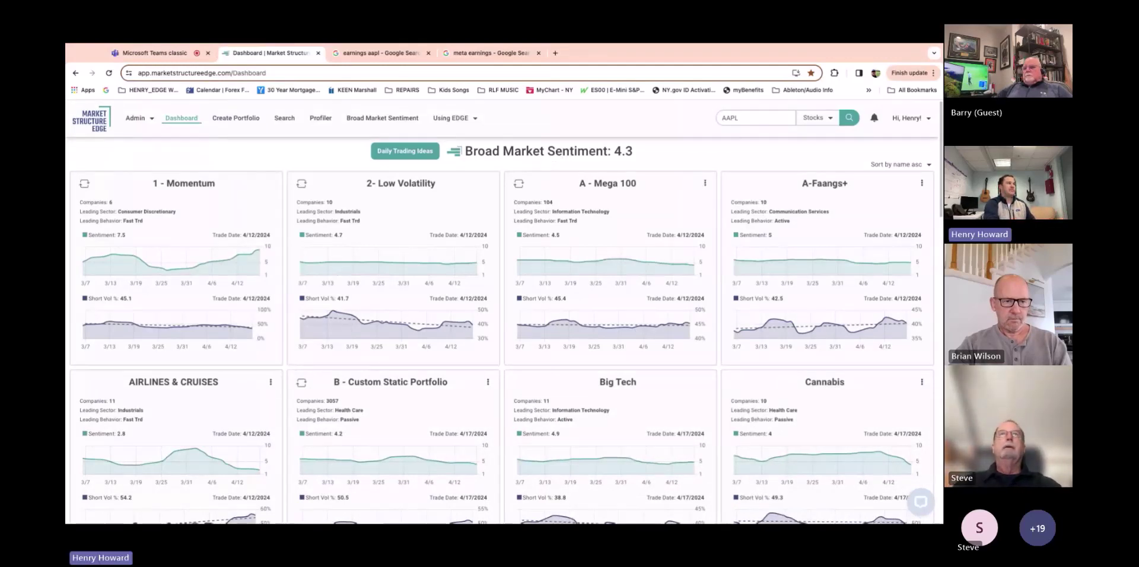
pyautogui.click(549, 151)
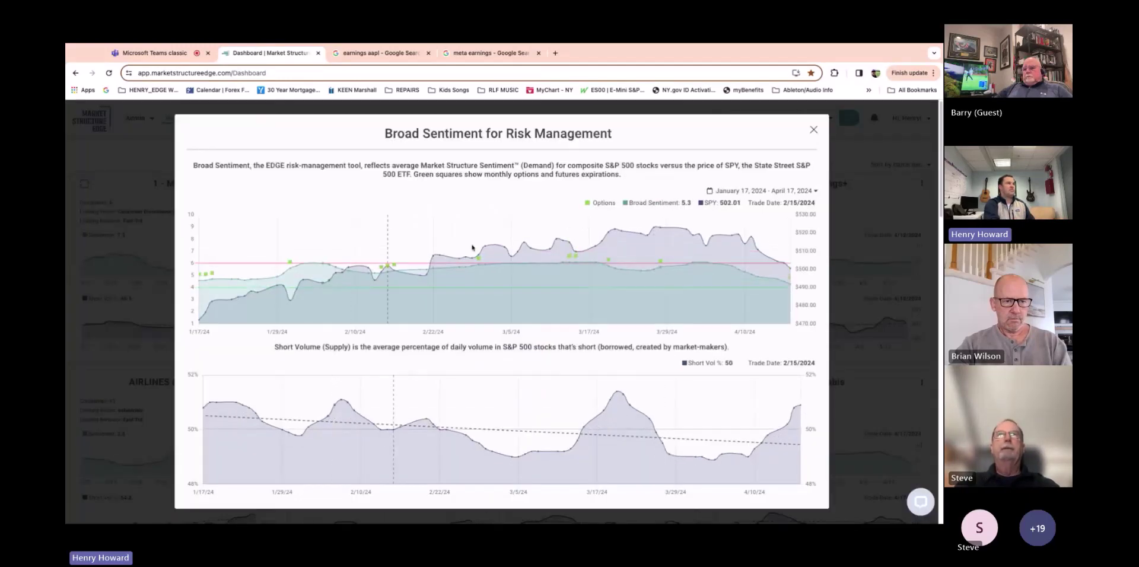
pyautogui.click(763, 190)
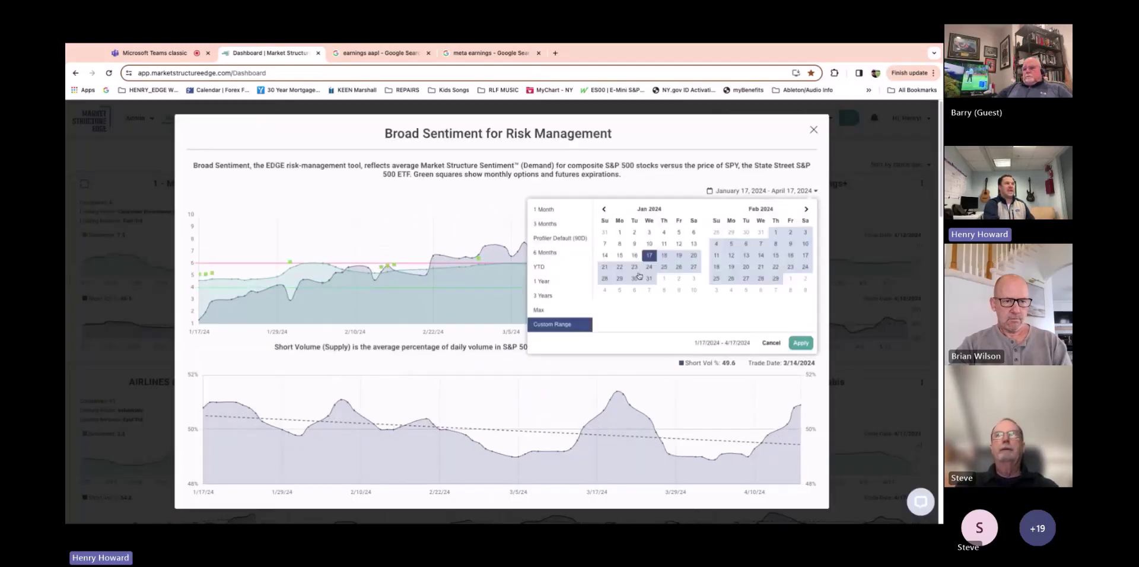
pyautogui.click(546, 254)
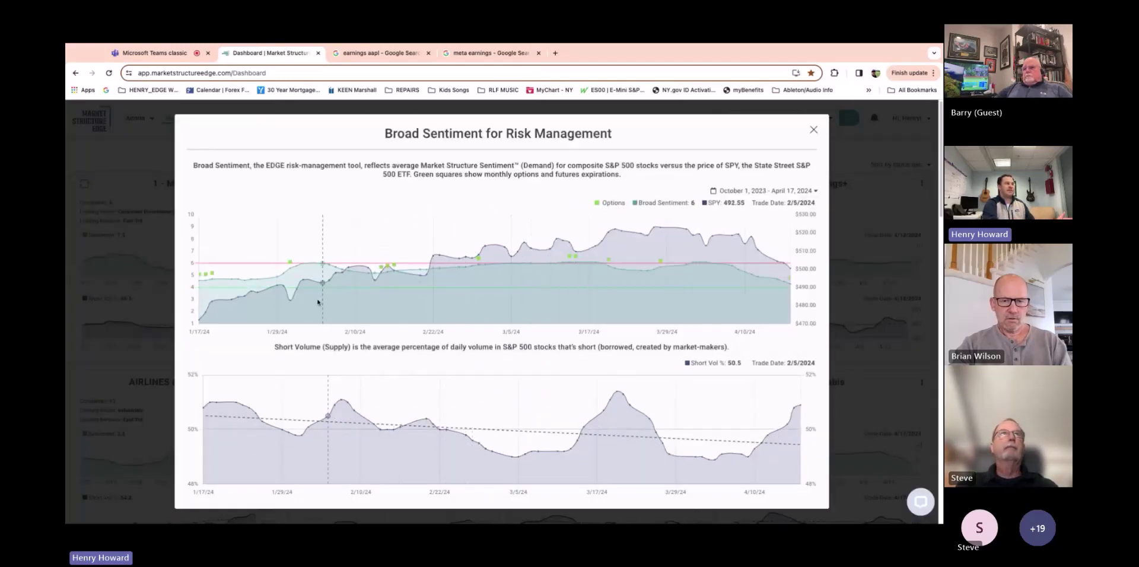
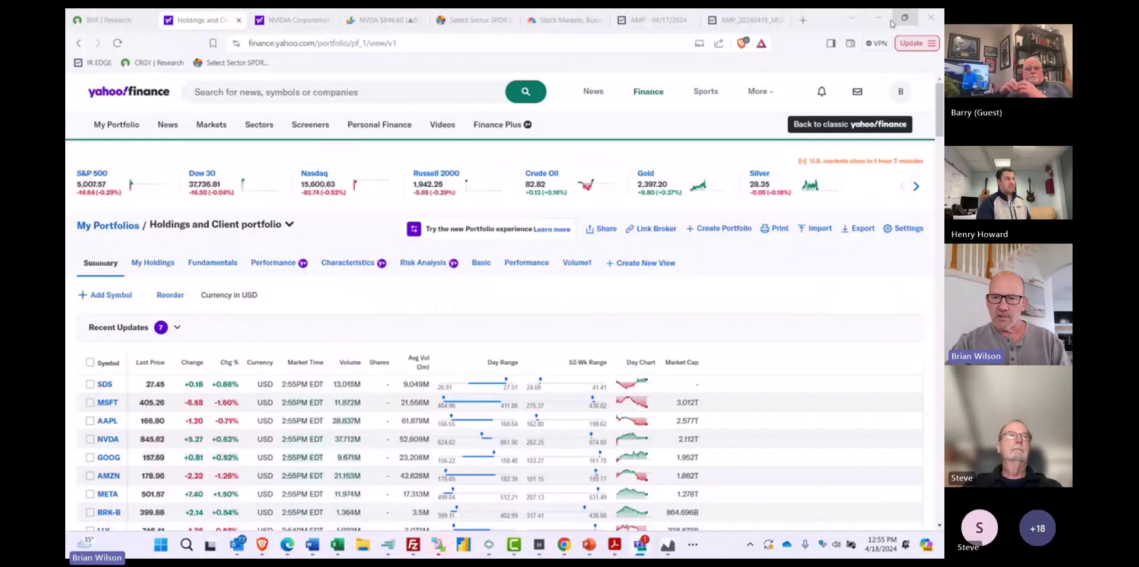
# Return from Yahoo Finance to the Market Structure EDGE dashboard, closing the Broad Sentiment charts, and try to search stocks for "spyt"
pyautogui.click(879, 18)
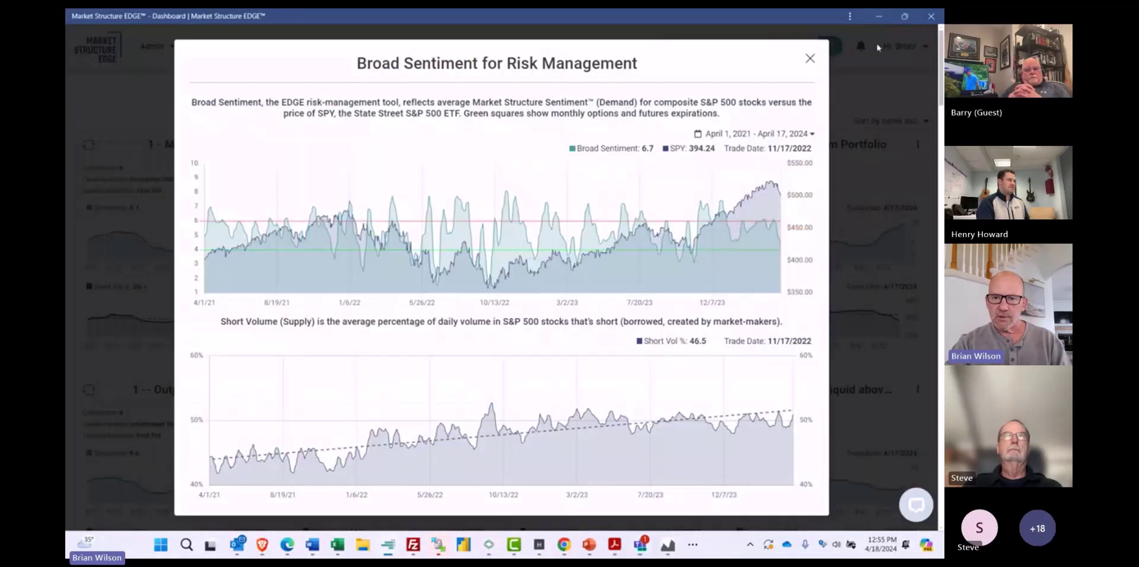
pyautogui.click(808, 60)
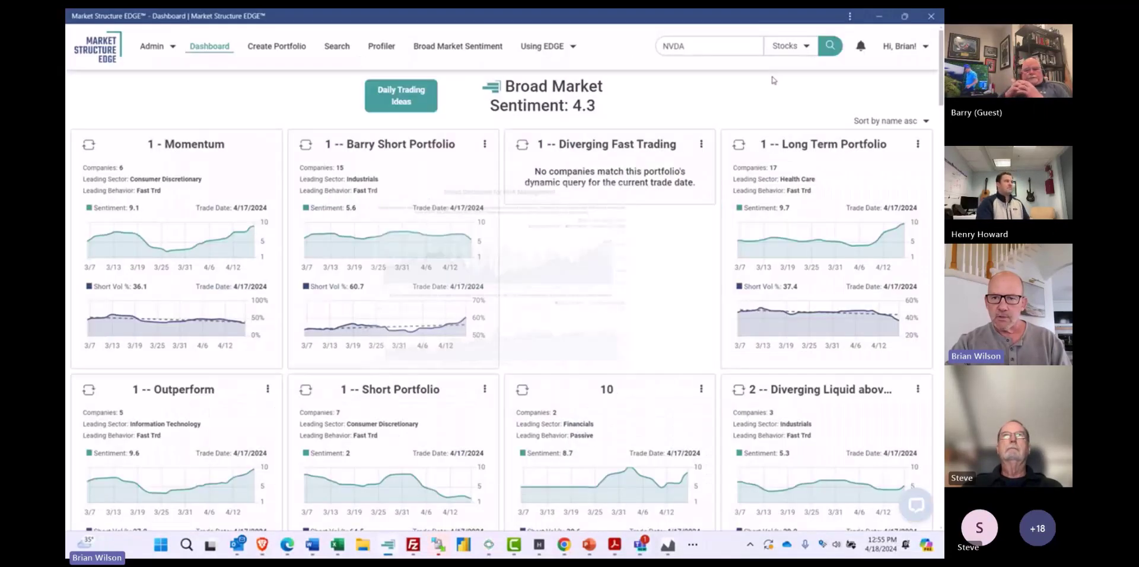
pyautogui.click(709, 49)
pyautogui.press('BackSpace')
pyautogui.press('BackSpace')
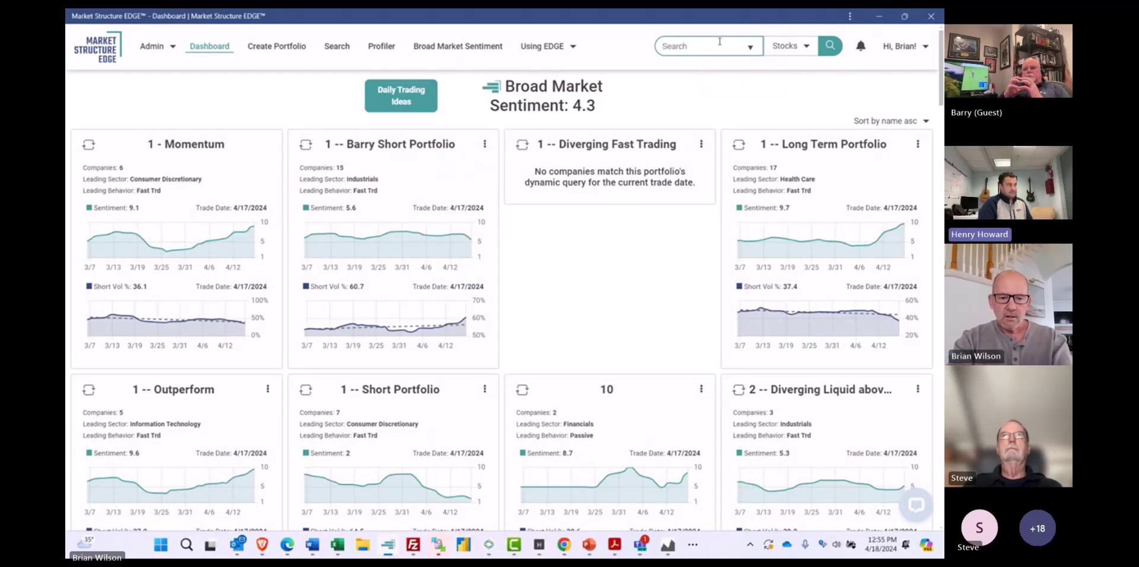
pyautogui.write('spyt')
pyautogui.press('Return')
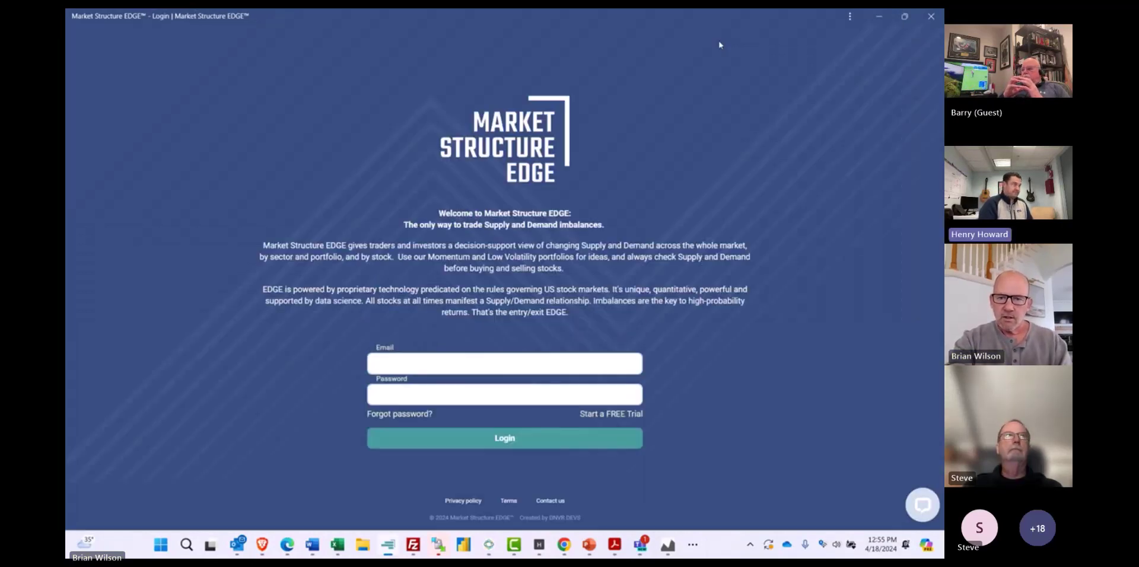
# Log back in to Market Structure EDGE and search stocks for SPY
pyautogui.press('Return')
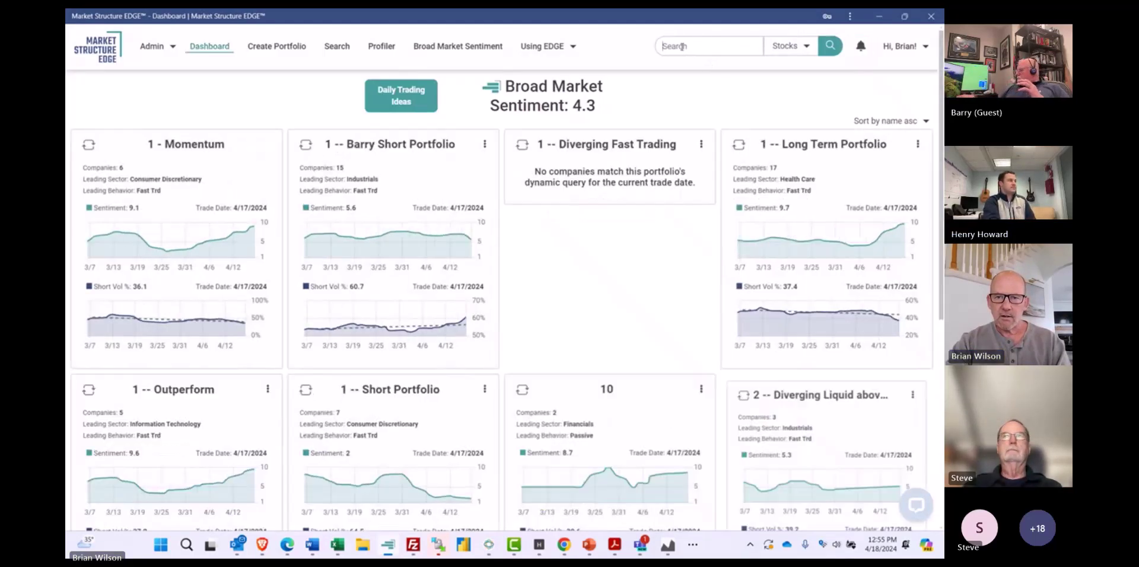
pyautogui.click(681, 50)
pyautogui.write('spy')
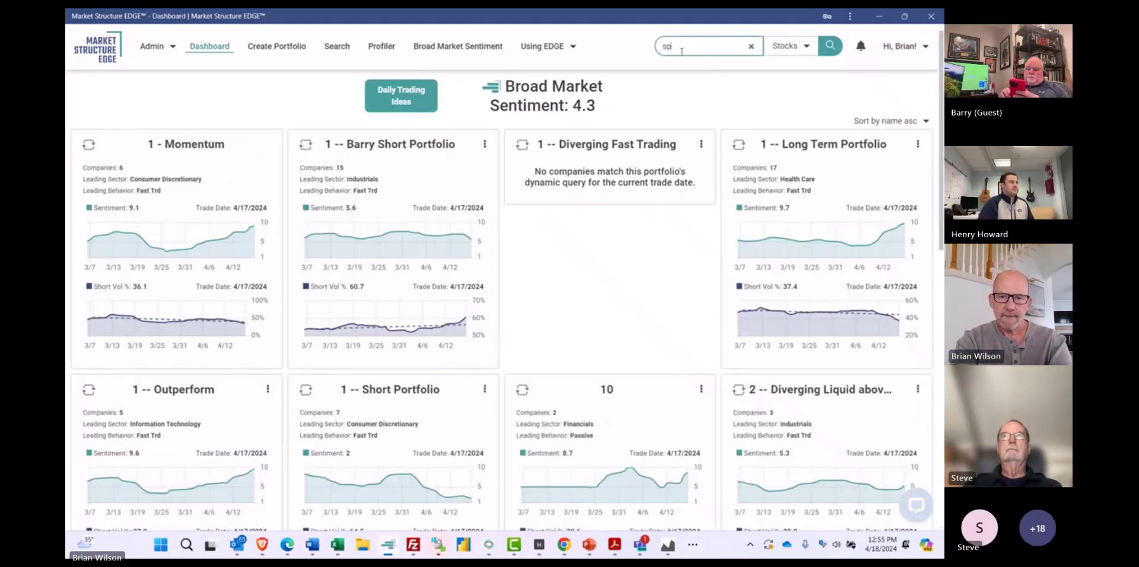
pyautogui.click(717, 76)
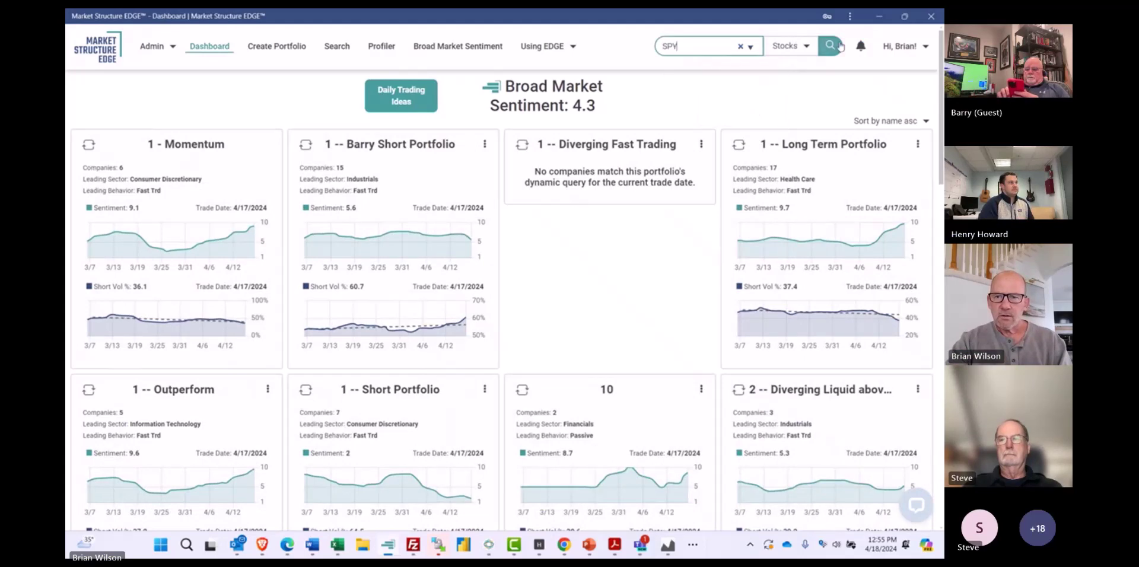
pyautogui.click(830, 45)
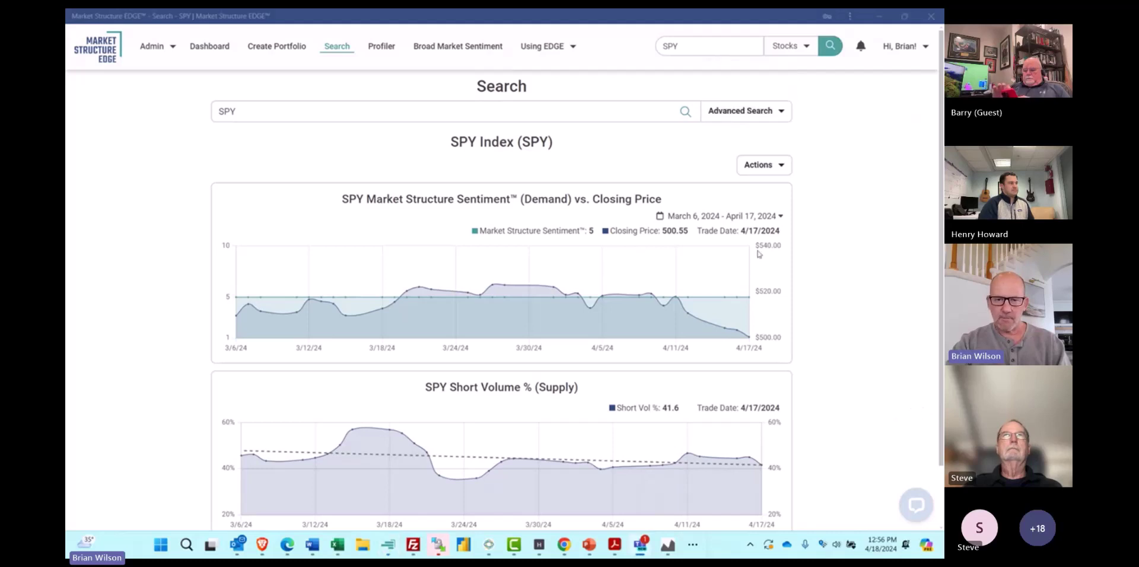
# Set the SPY sentiment and short volume charts to a 1 Year date range and bring both charts fully into view
pyautogui.click(695, 218)
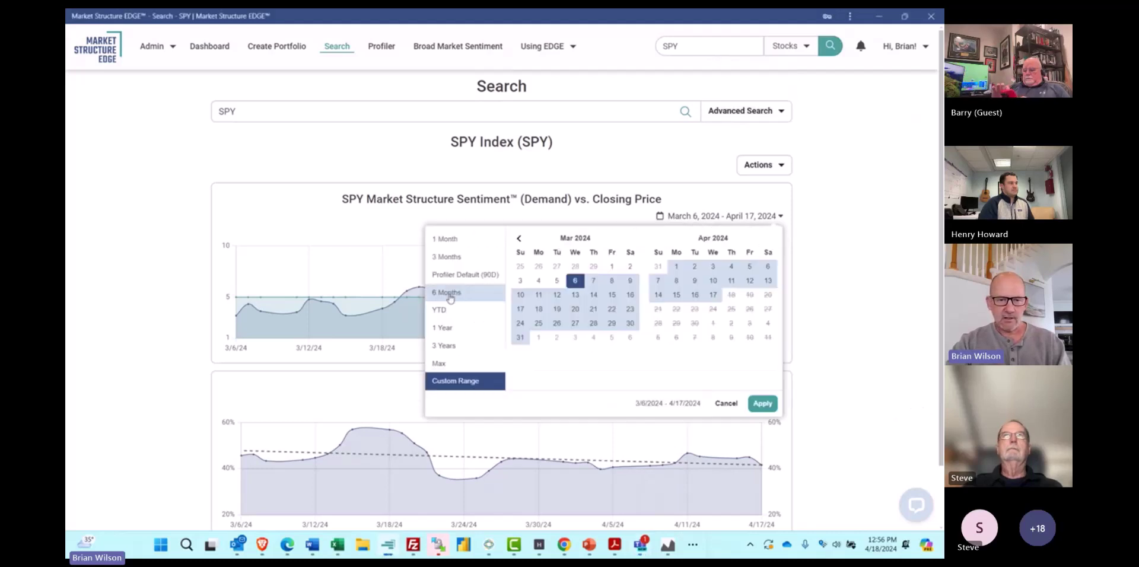
pyautogui.click(451, 331)
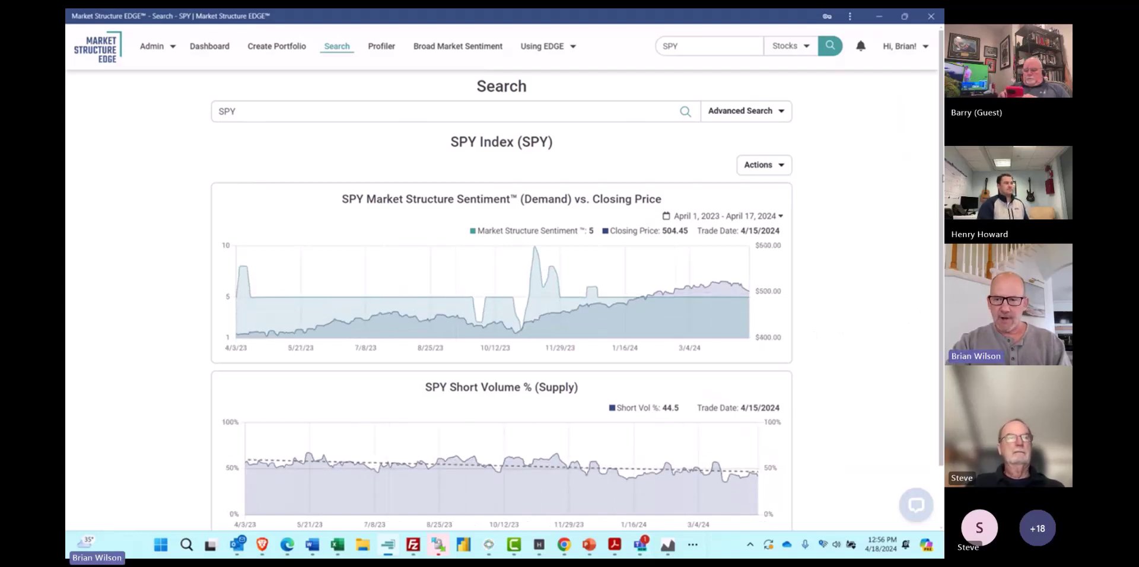
pyautogui.scroll(-2, 941, 176)
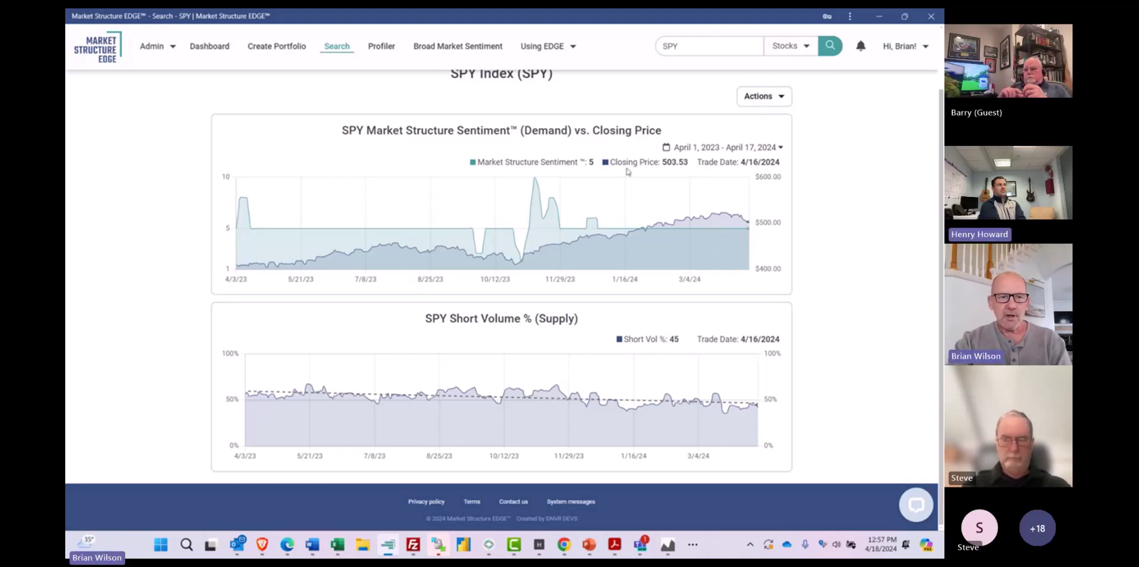
# Open the Broad Market Sentiment charts from the dashboard, view them over a 1 Year date range, and close them
pyautogui.click(231, 49)
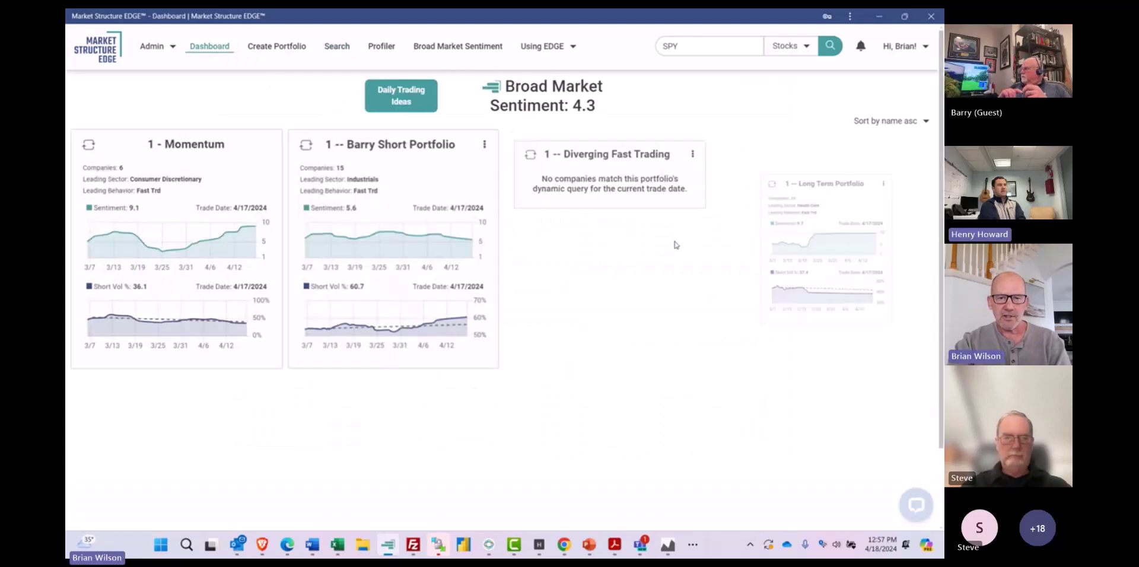
pyautogui.click(550, 99)
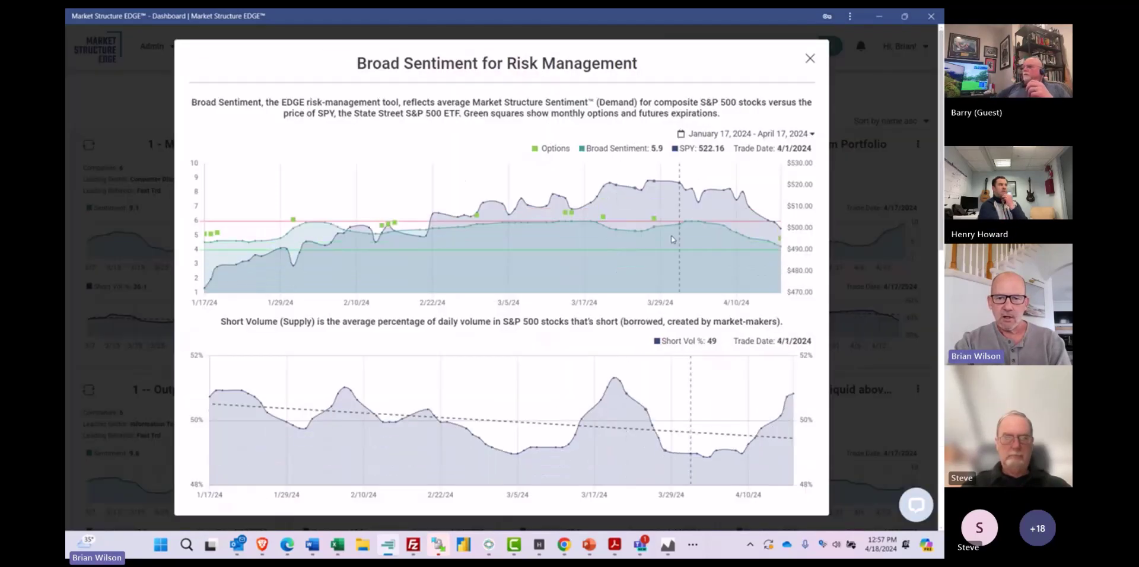
pyautogui.click(734, 134)
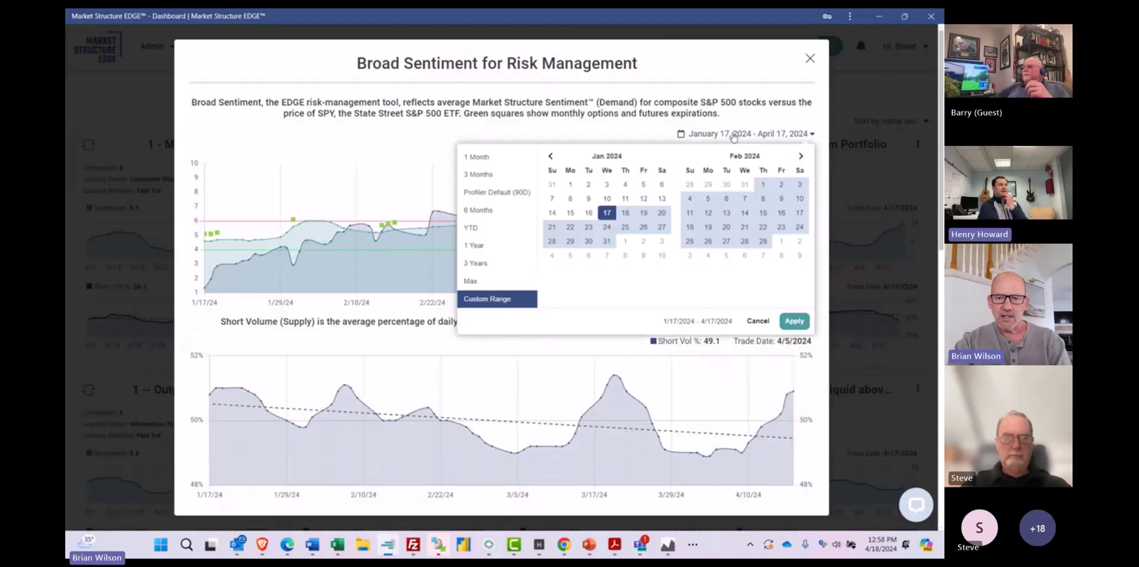
pyautogui.click(474, 245)
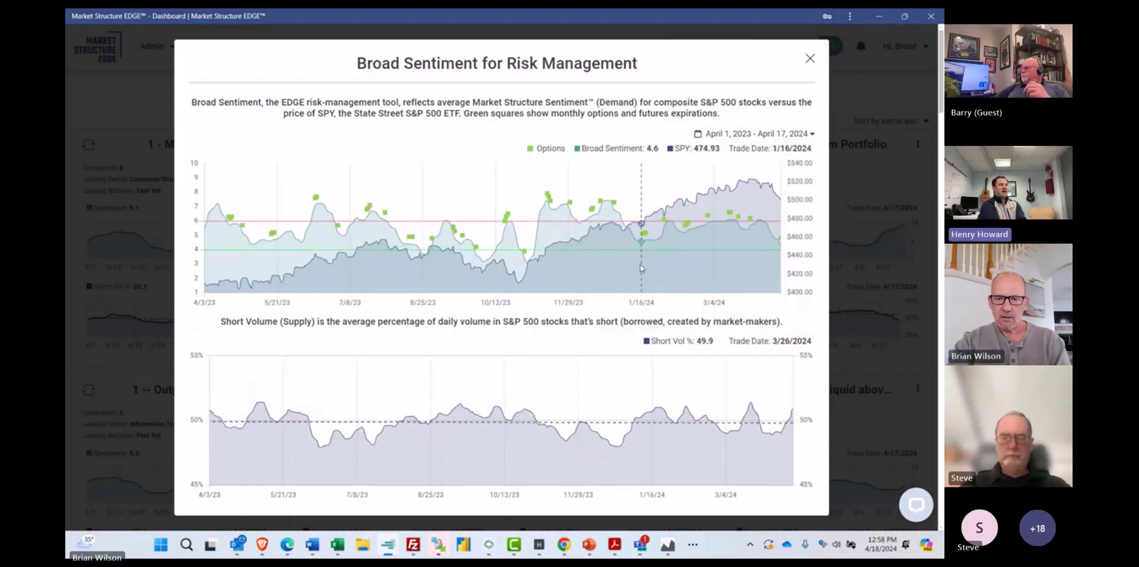
pyautogui.click(810, 60)
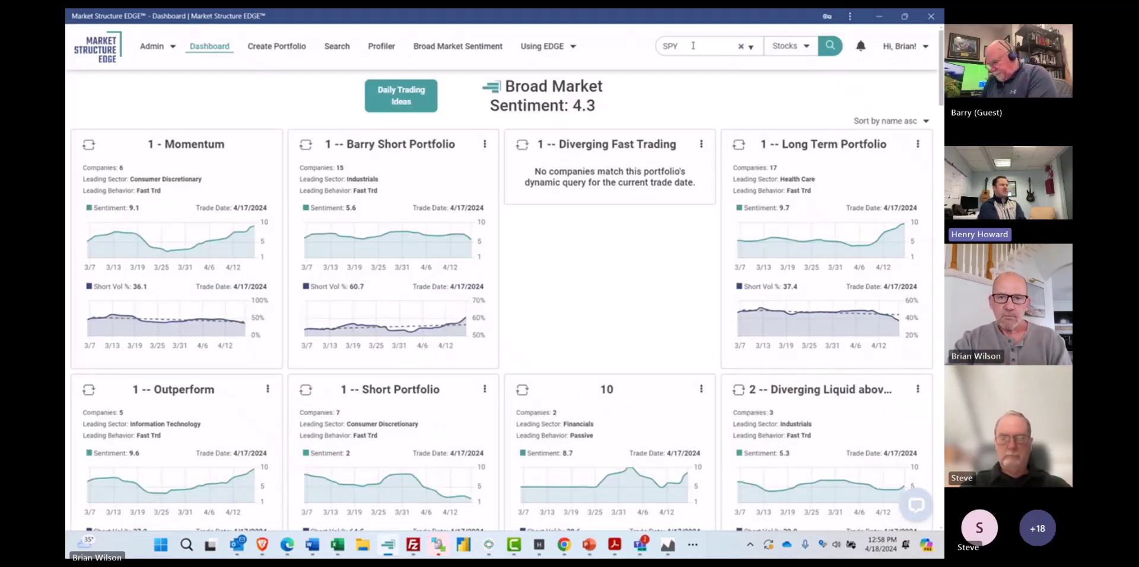
# Search stocks for SPY again and look at the date range choices for its charts without changing the range
pyautogui.click(692, 46)
pyautogui.click(829, 45)
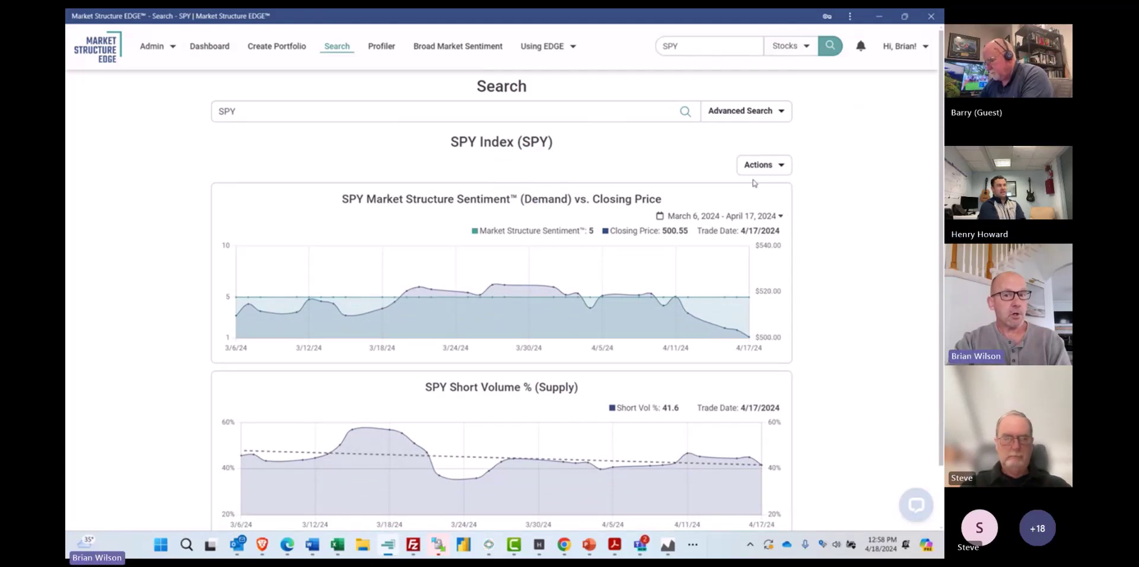
pyautogui.click(673, 219)
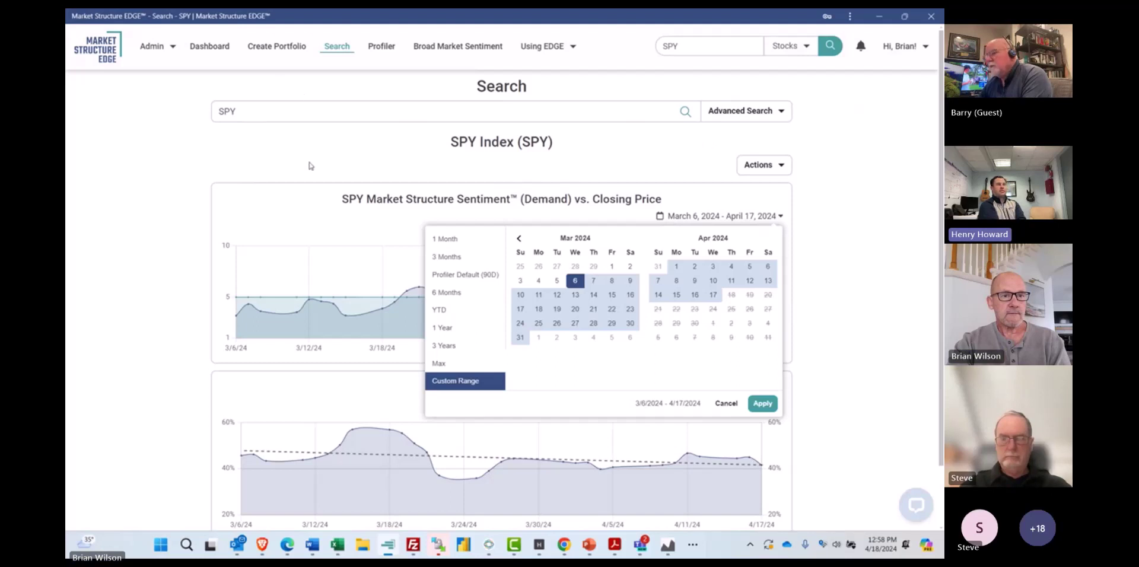
pyautogui.click(684, 44)
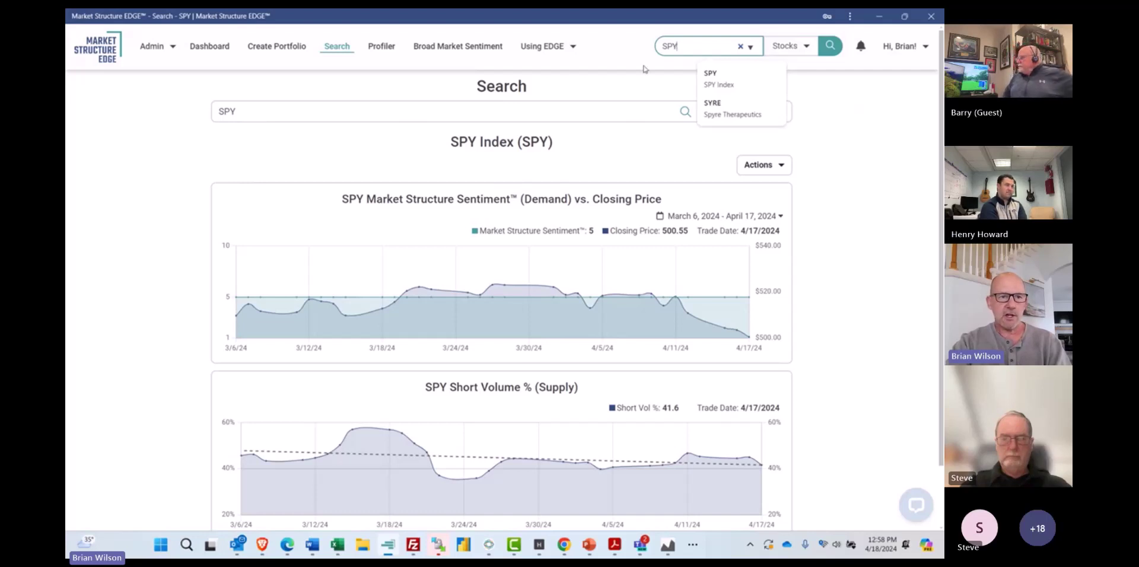
# Reopen the Broad Market Sentiment charts from the dashboard and show them over 1 Year, followed by 6 Months
pyautogui.click(223, 49)
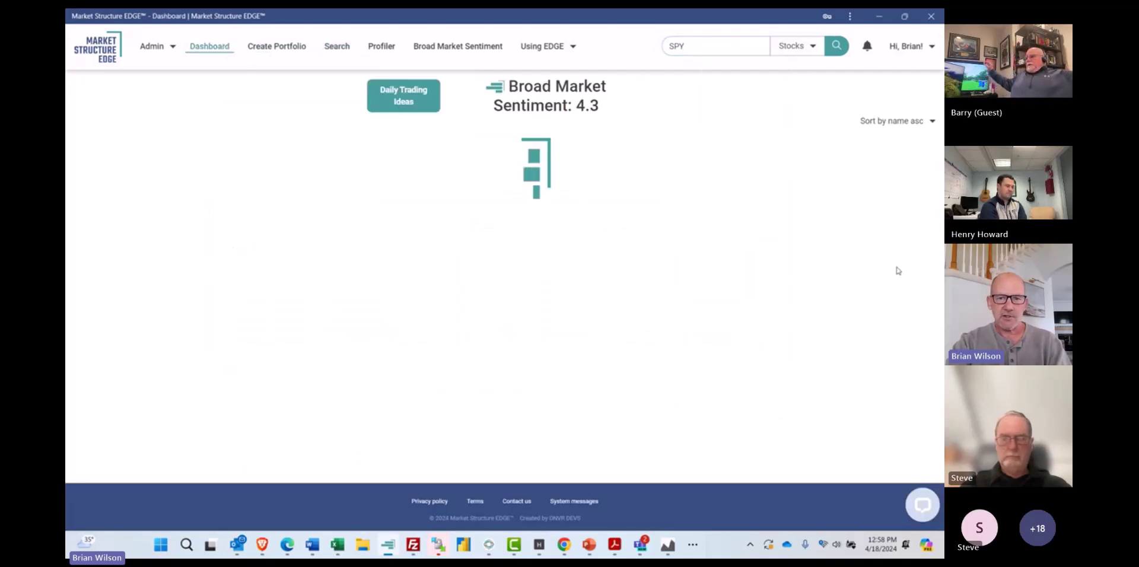
pyautogui.click(555, 96)
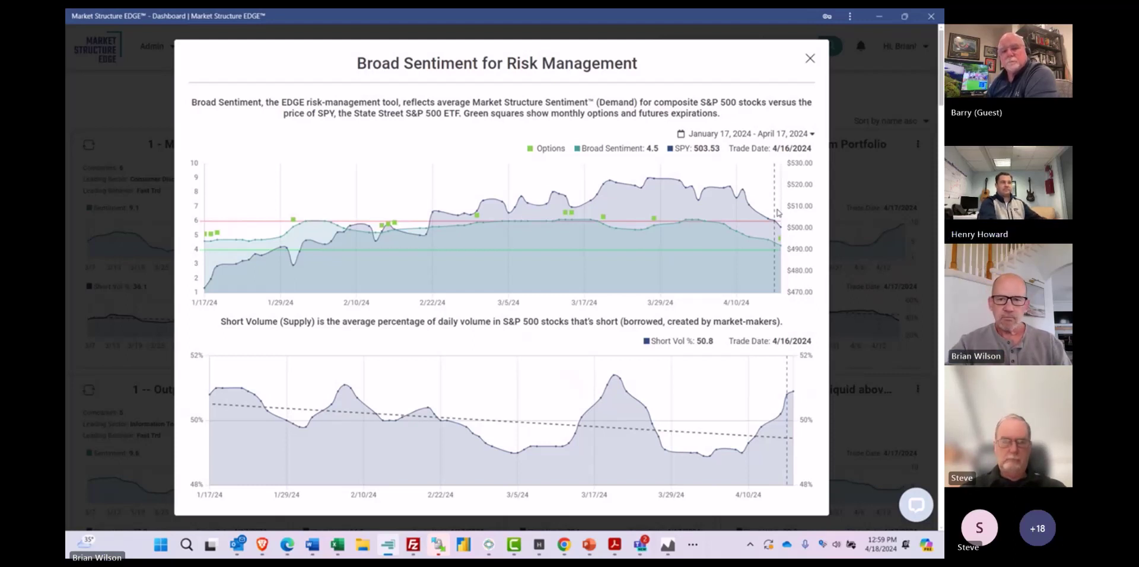
pyautogui.click(707, 133)
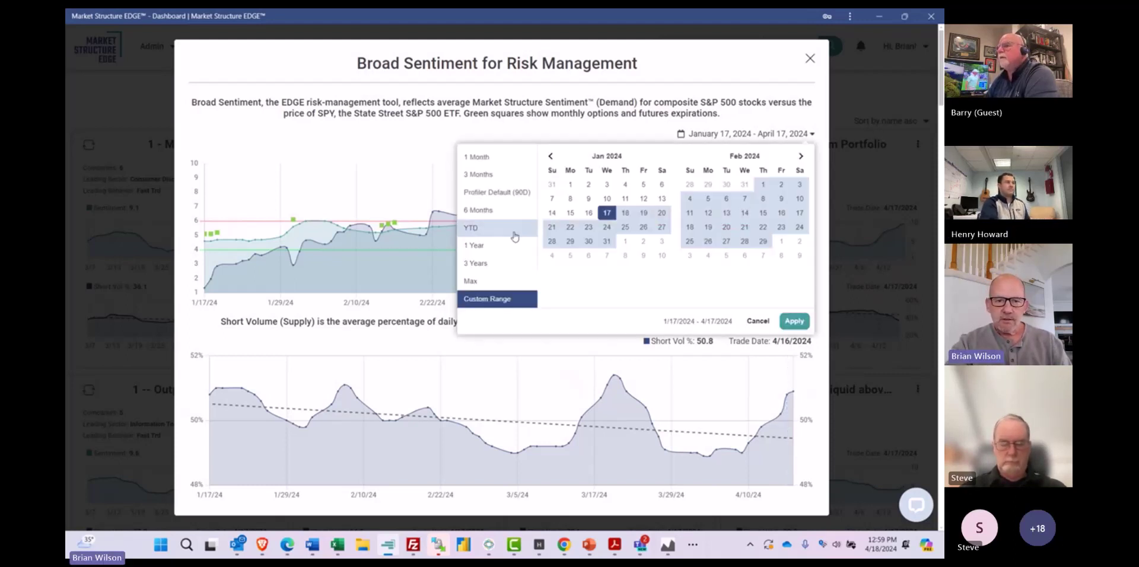
pyautogui.click(480, 245)
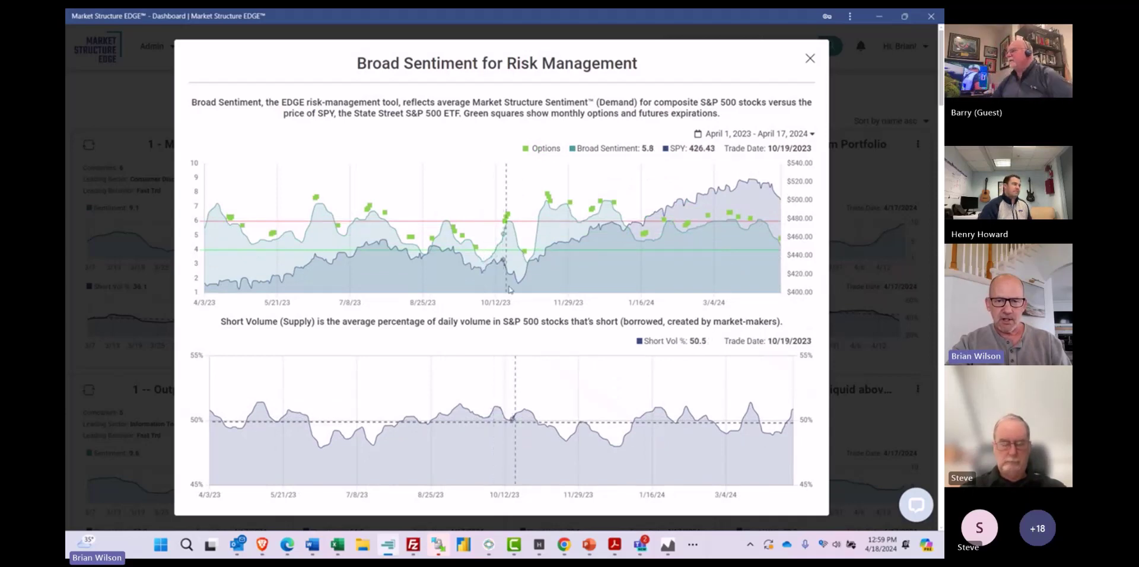
pyautogui.click(774, 132)
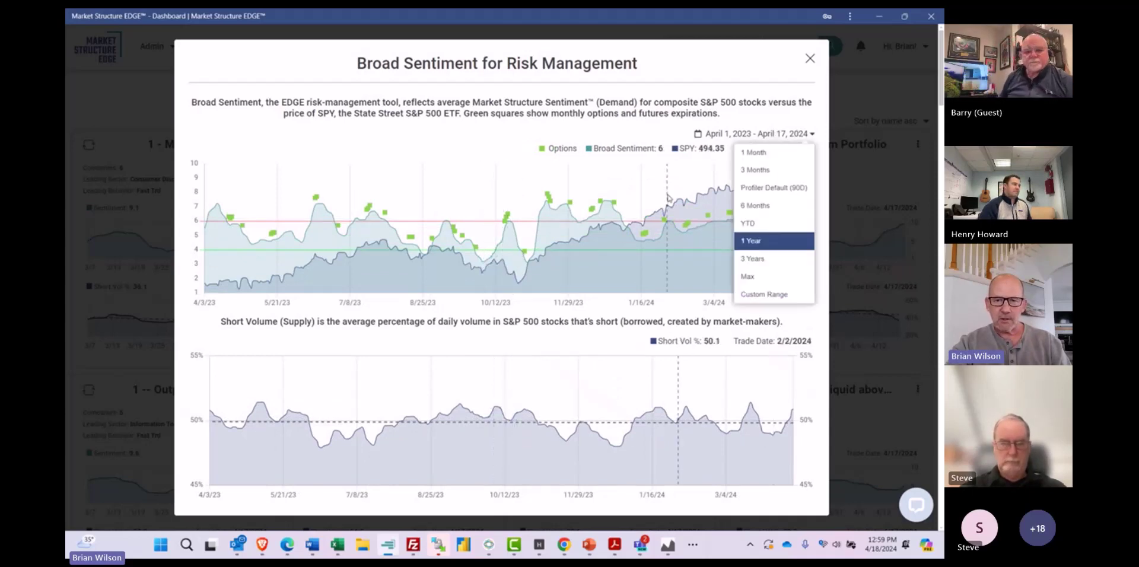
pyautogui.click(751, 211)
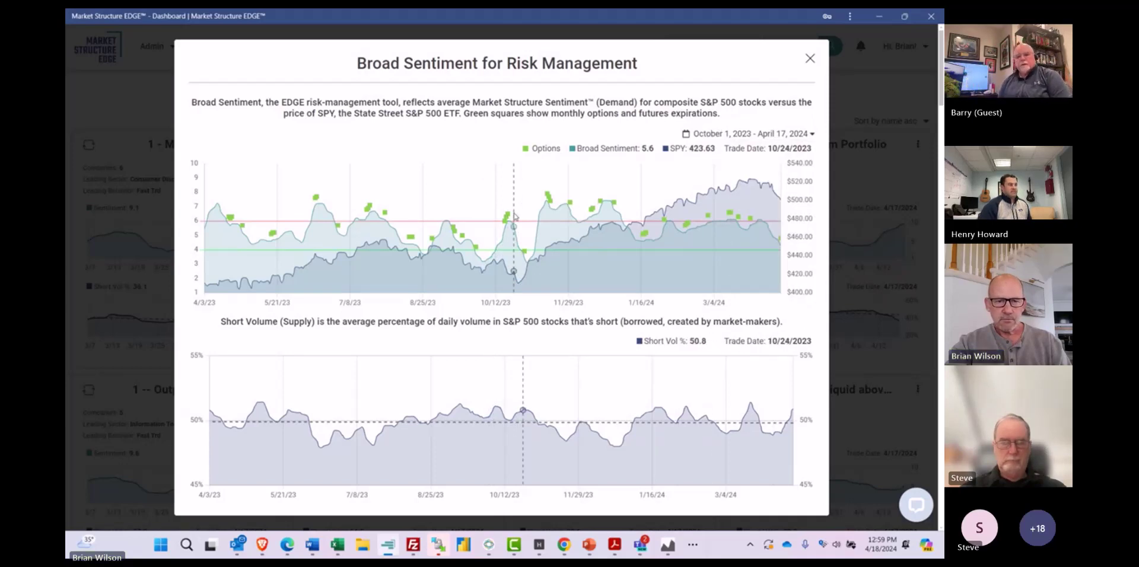